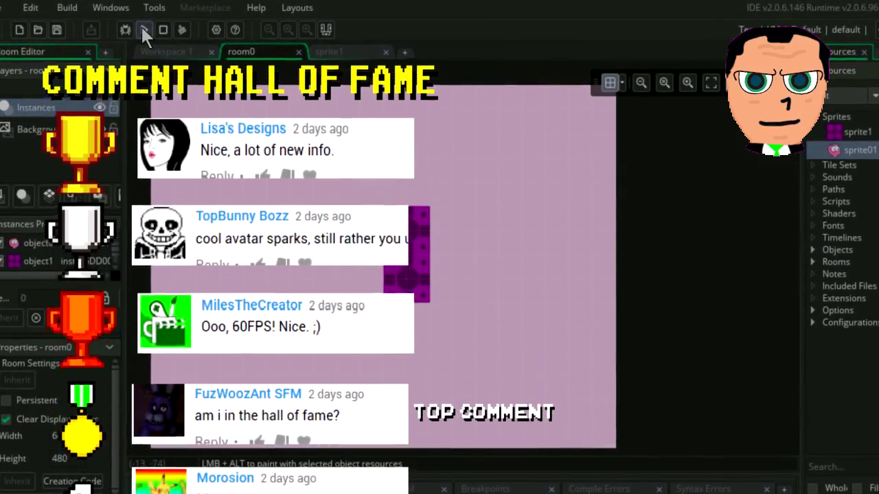
Run the game, walk the pink character around the purple block in all directions, and close the game window.
left_click(147, 31)
left_click(547, 289)
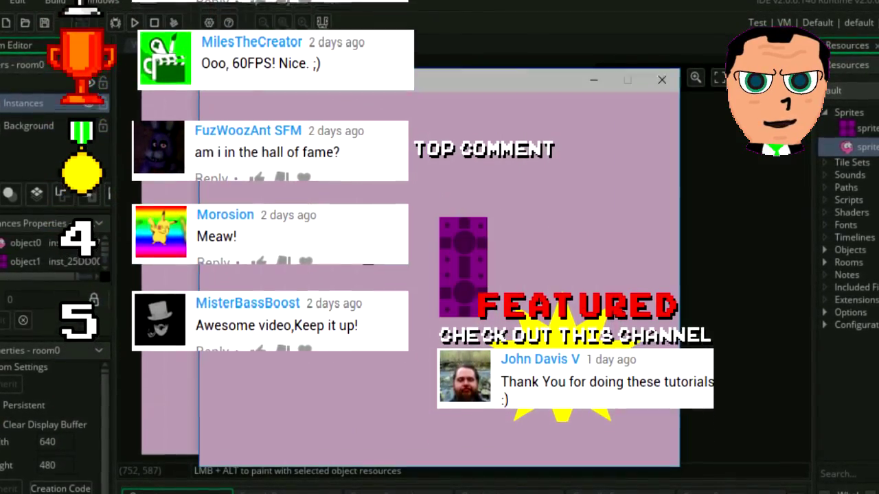
left_click_drag(413, 80, 368, 51)
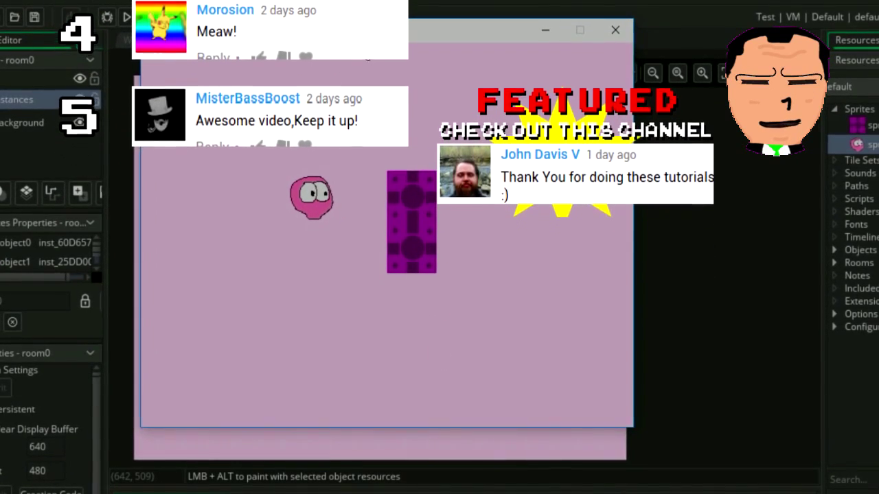
key("Left")
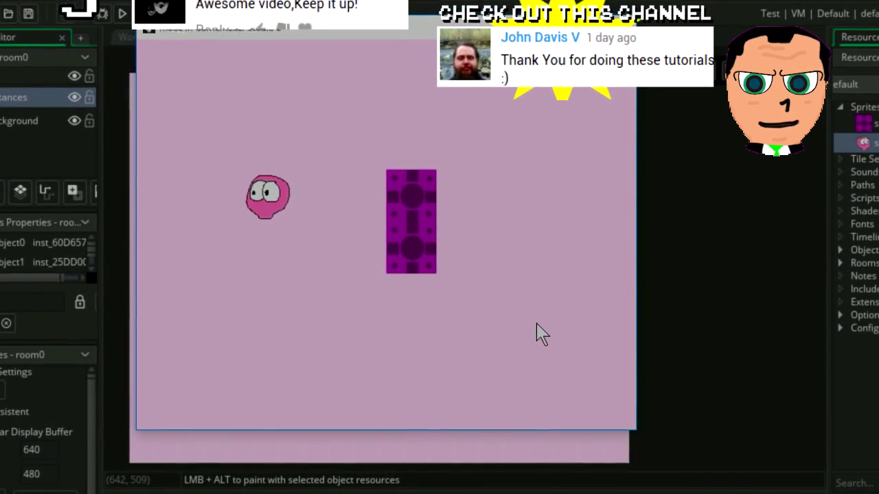
key("Right")
key("Down")
key("Left")
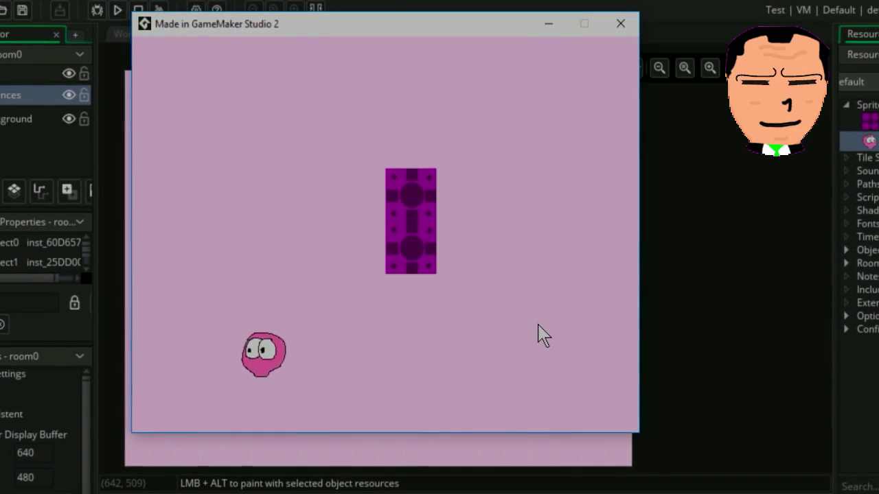
key("Right")
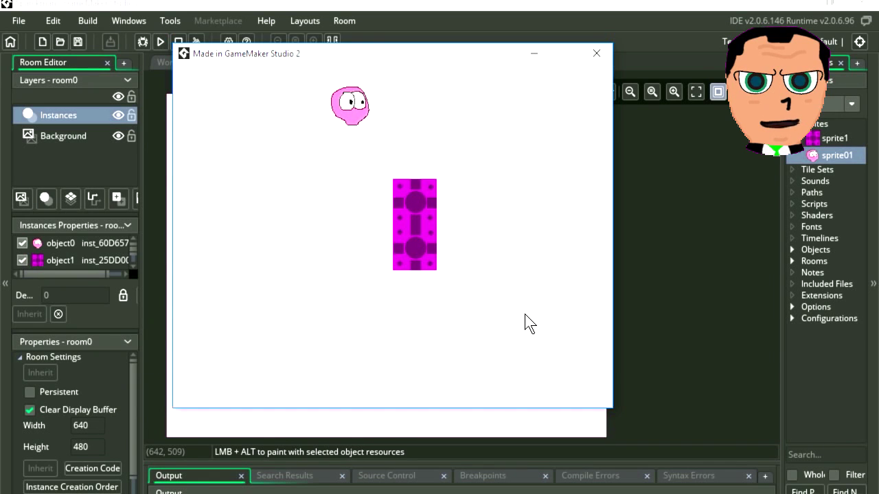
key("Right")
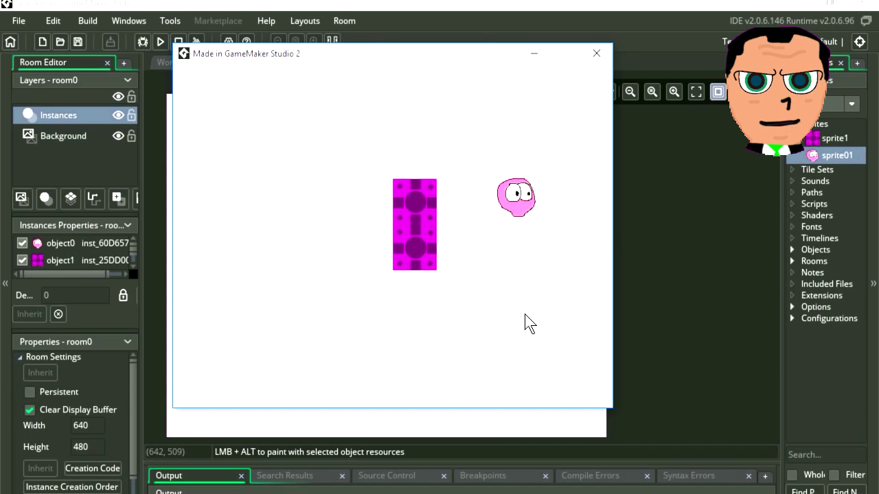
key("Down")
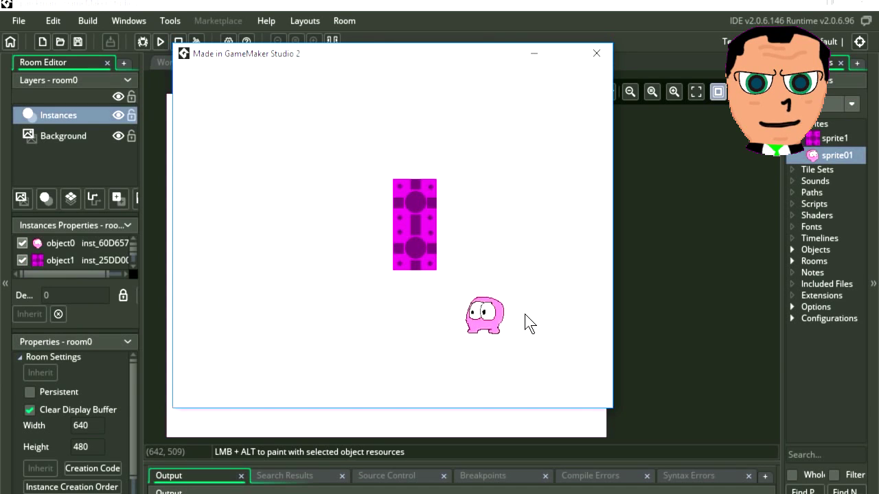
key("Left")
key("Down")
key("Left")
key("Up")
key("Left")
key("Up")
key("Right")
key("Up")
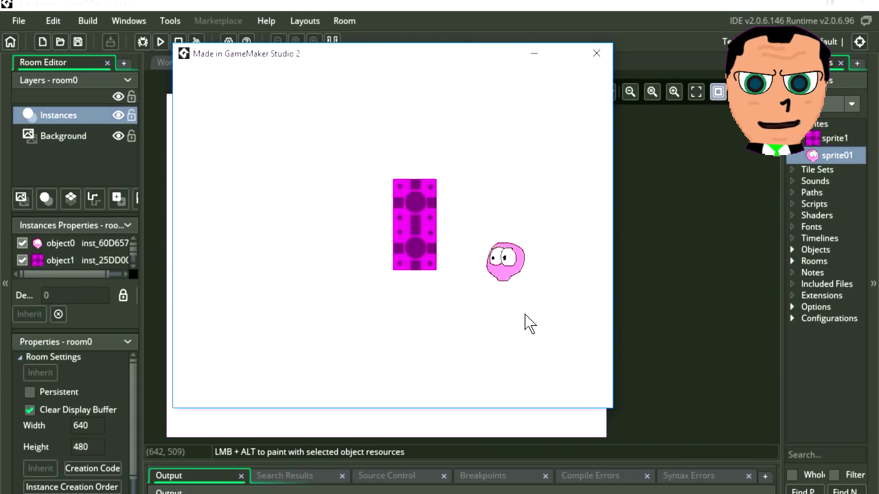
key("Left")
key("Up")
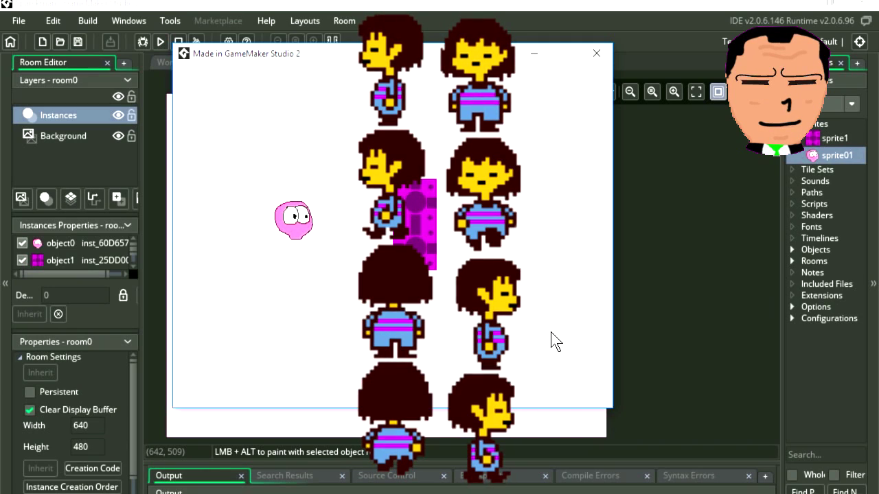
left_click(596, 52)
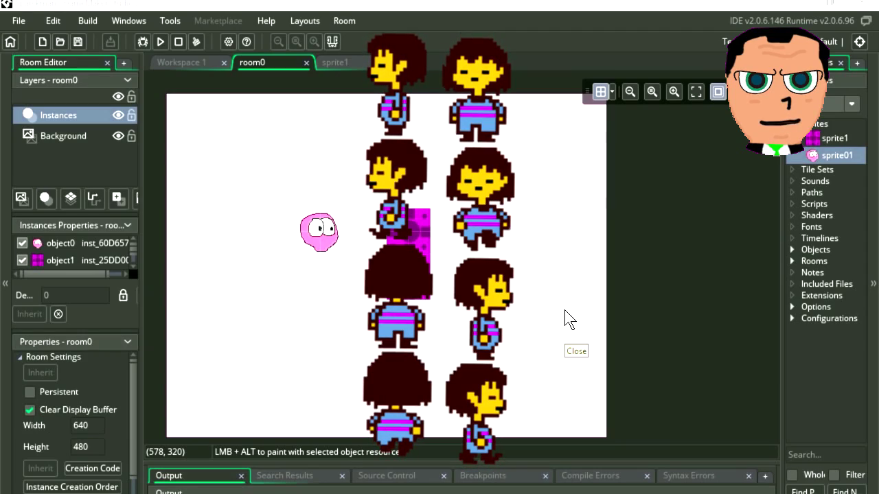
Run the game again and test the pink character's walking above and beside the purple block.
key("F5")
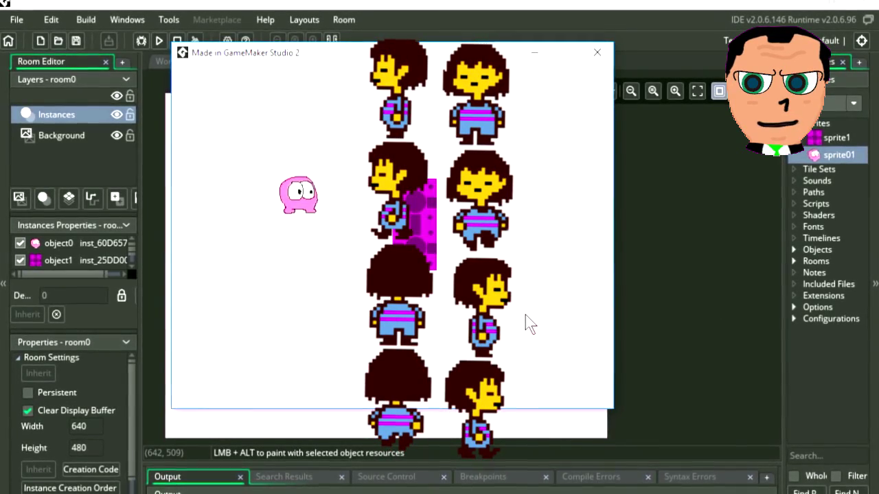
key("Up")
key("Right")
key("Left")
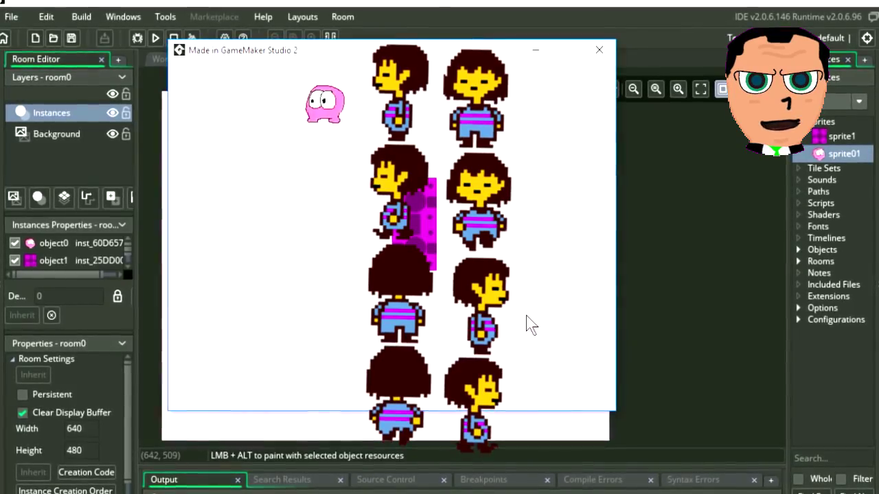
key("Right")
key("Down")
key("Down")
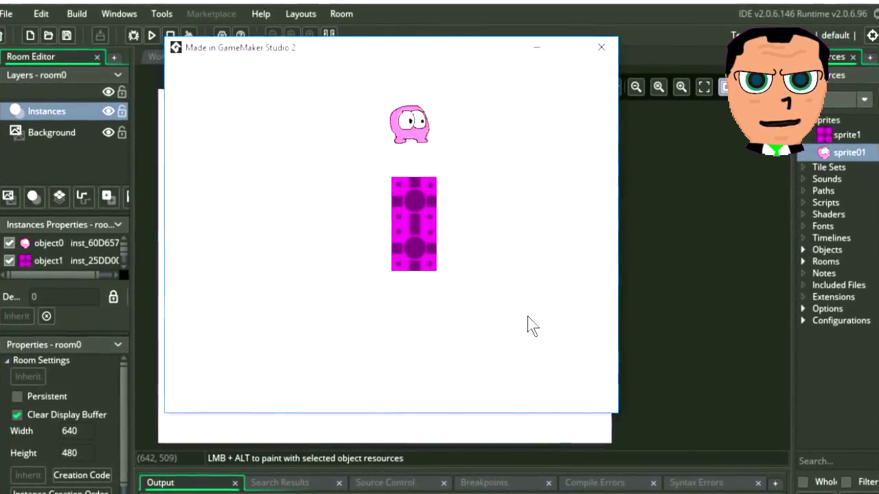
key("Right")
key("Down")
key("Left")
key("Down")
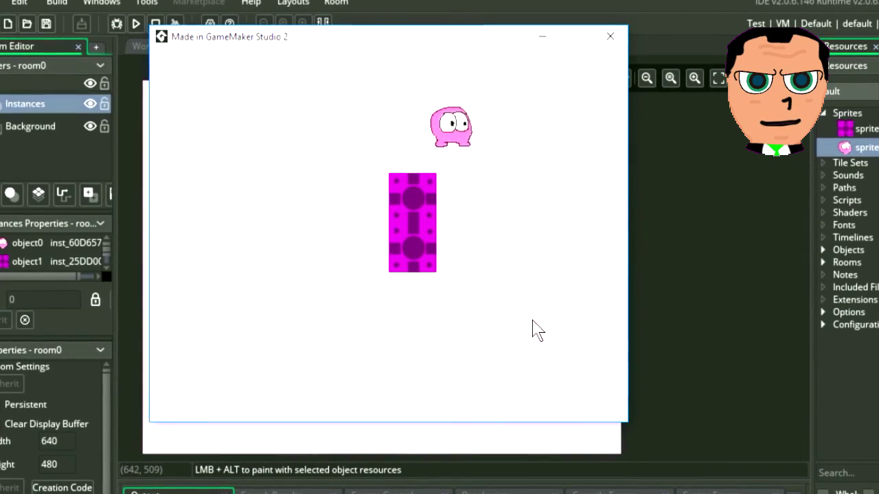
key("Down")
key("Left")
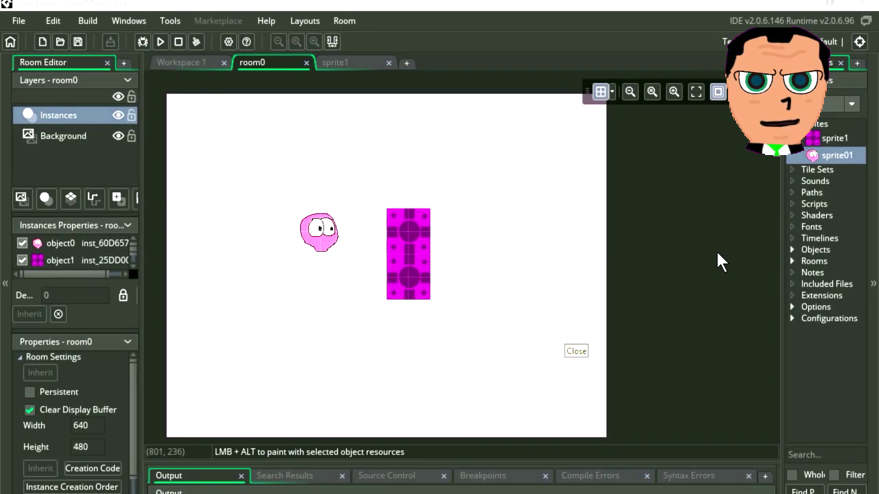
Open sprite01 in the image editor and import 1.png and 2.png from the walking folder as new frames.
double_click(812, 155)
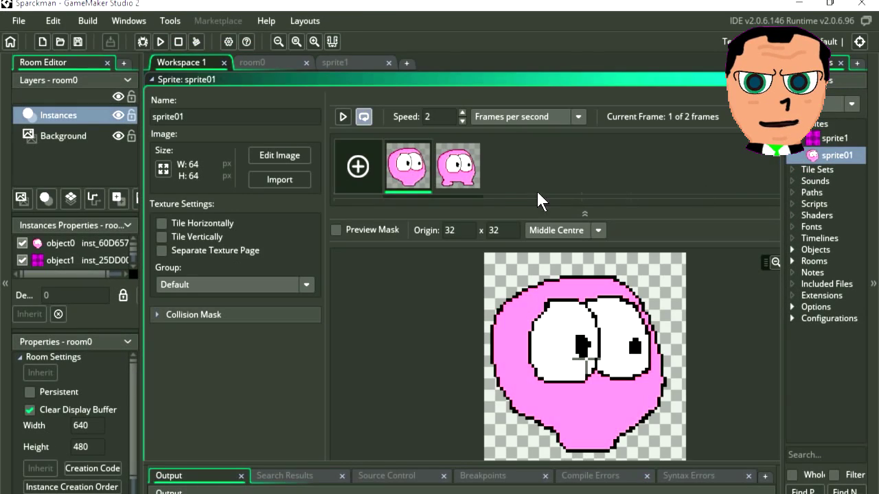
left_click(292, 156)
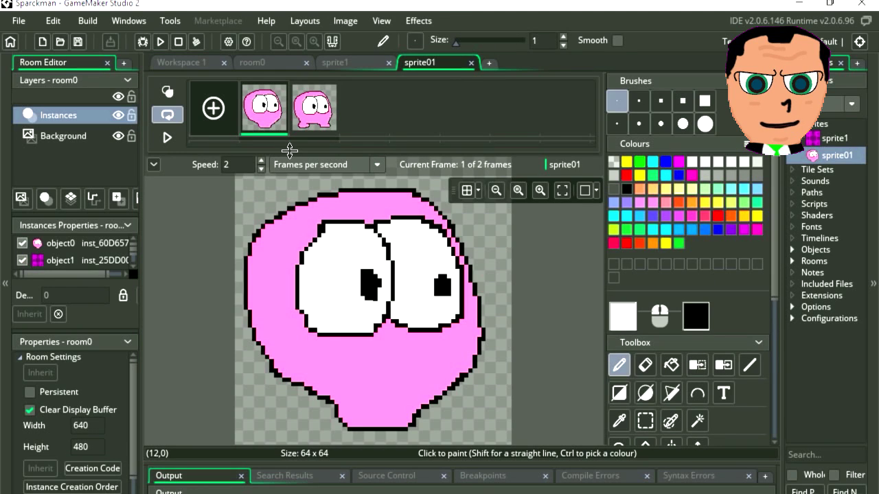
left_click(345, 21)
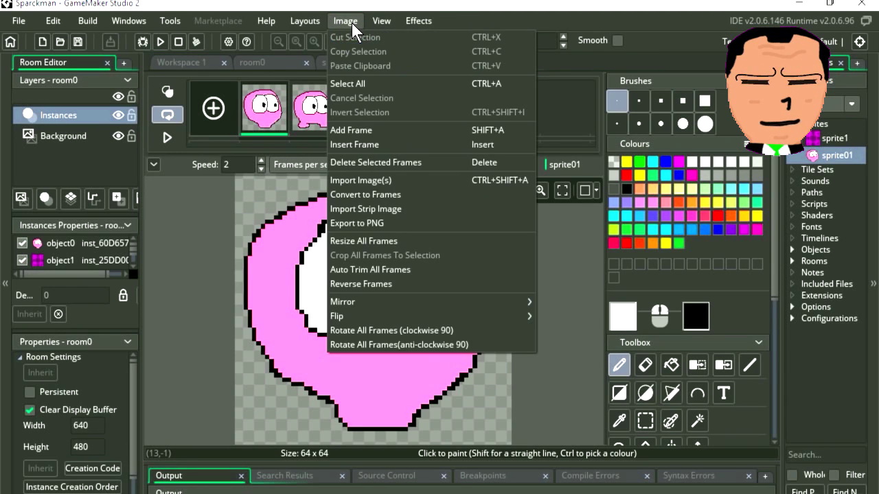
left_click(400, 180)
key("Return")
left_click(551, 322)
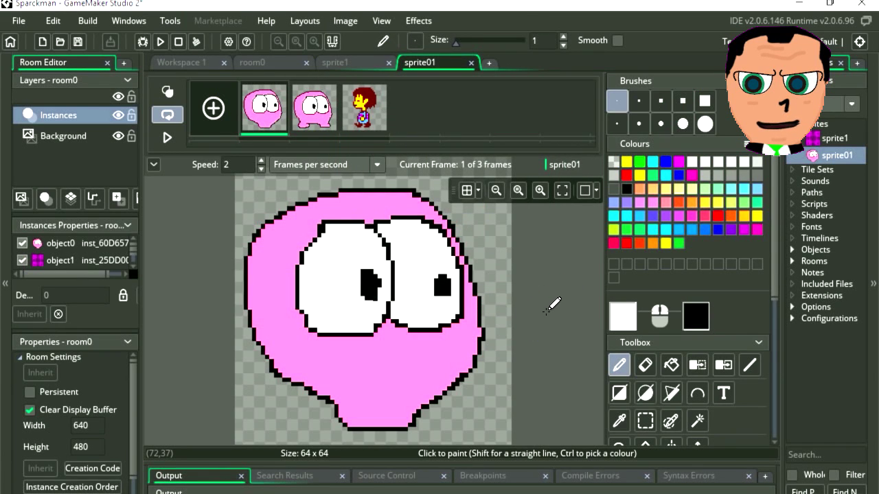
left_click(346, 21)
left_click(399, 180)
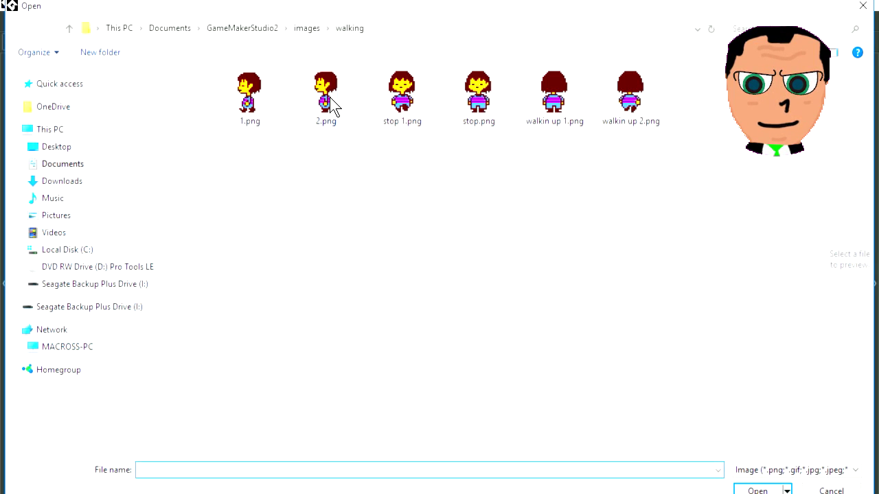
double_click(328, 102)
left_click(553, 318)
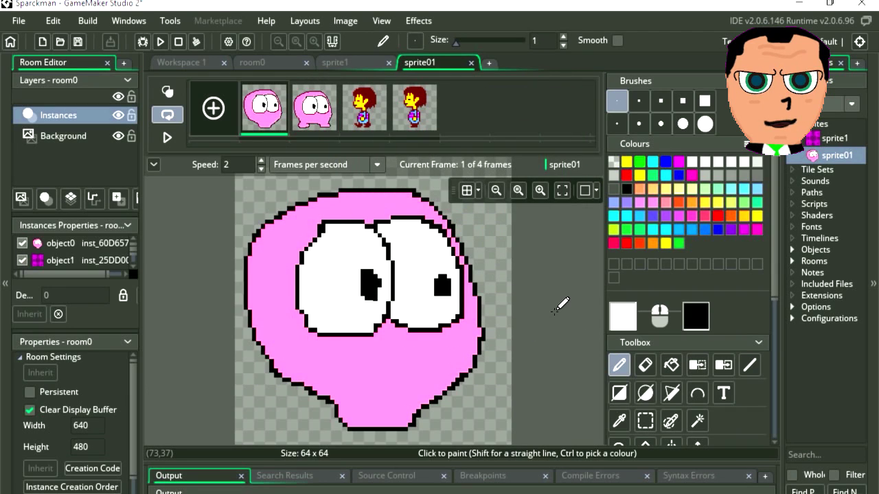
Delete the two pink character frames from sprite01.
left_click(333, 86)
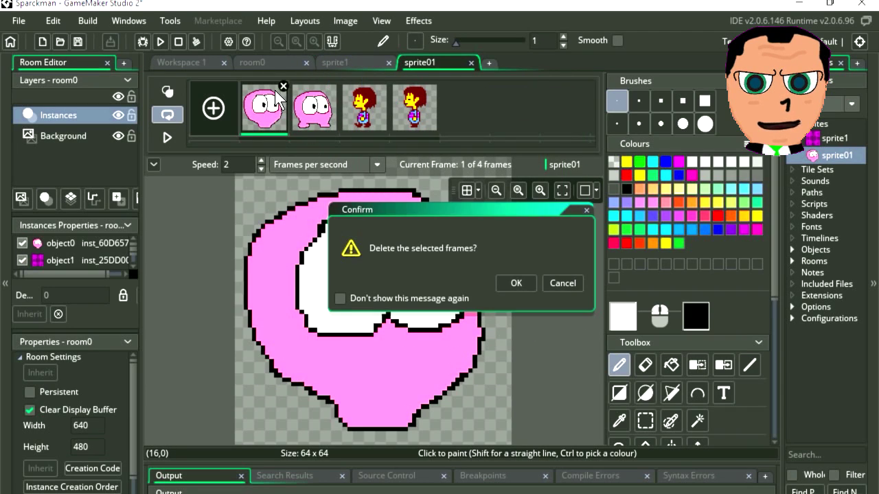
left_click(512, 281)
left_click(285, 89)
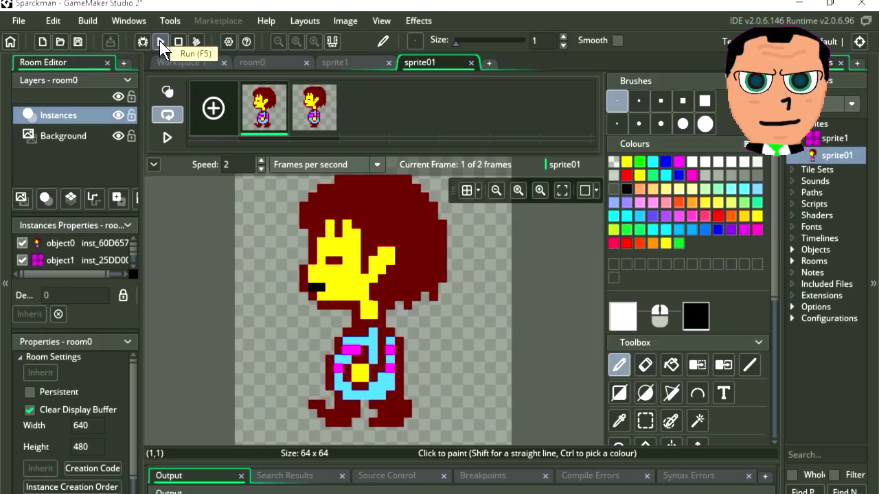
Run the game and test which way the new brown-haired character faces when walking left and right.
left_click(159, 40)
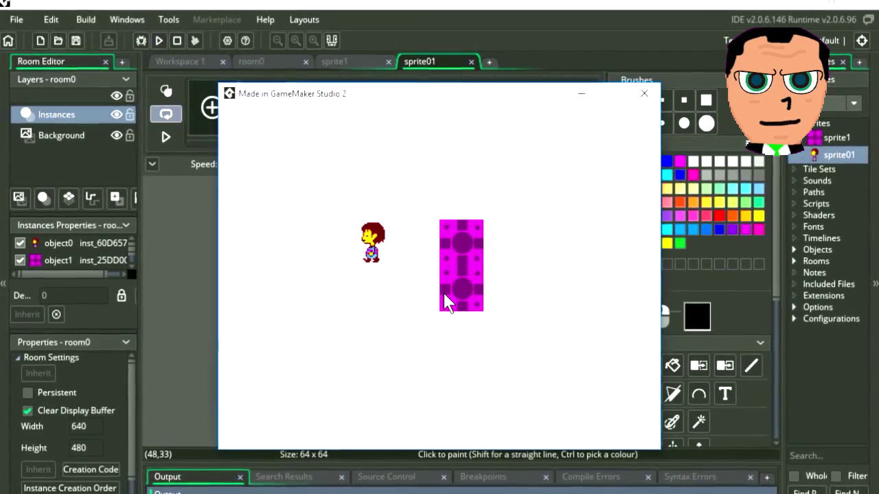
key("Left")
key("Right")
key("Left")
key("Right")
key("Left")
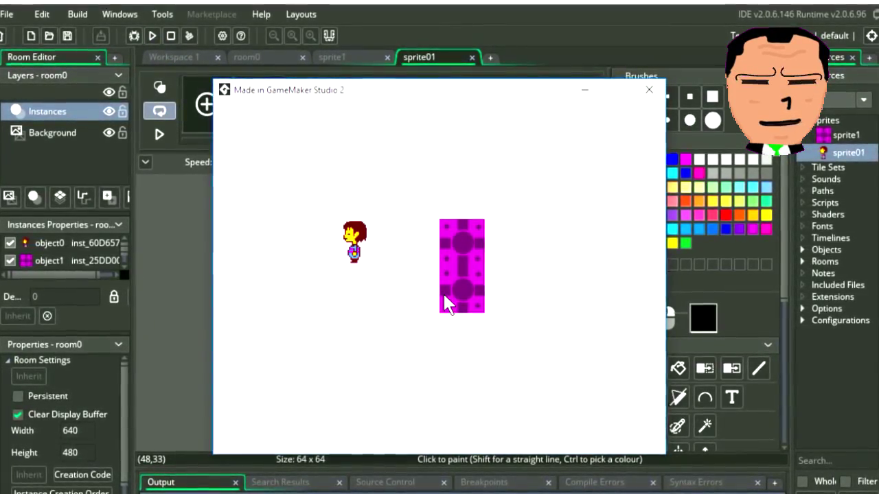
key("Left")
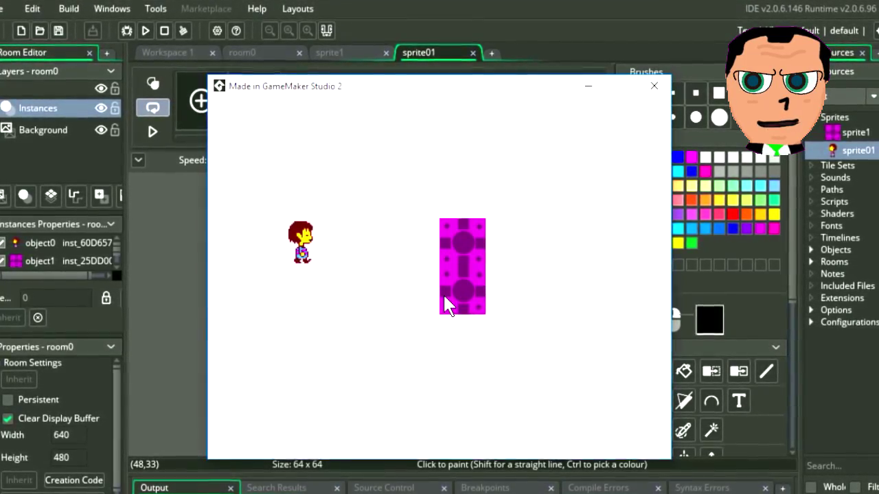
key("Right")
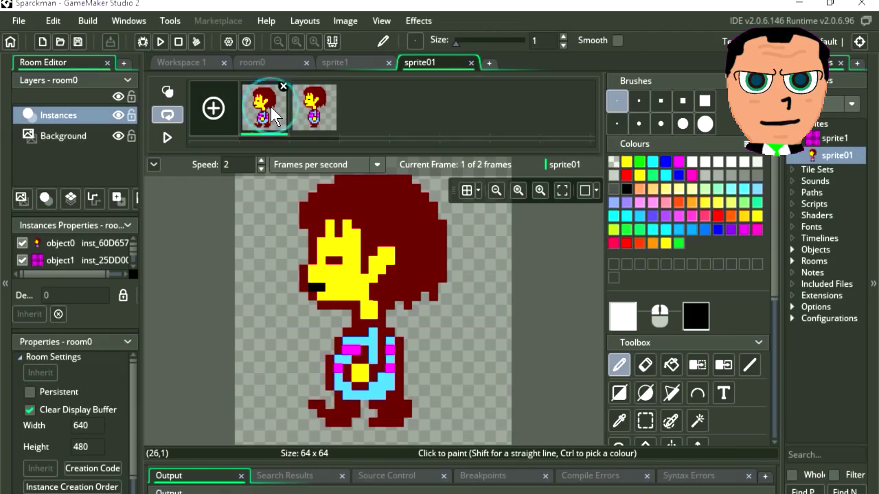
Mirror all frames of sprite01 so the character faces right.
left_click(346, 20)
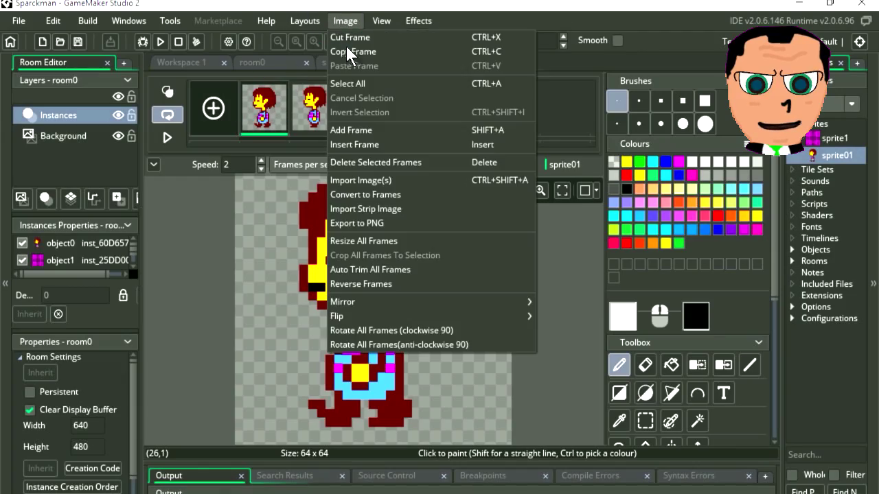
left_click(390, 295)
left_click(554, 301)
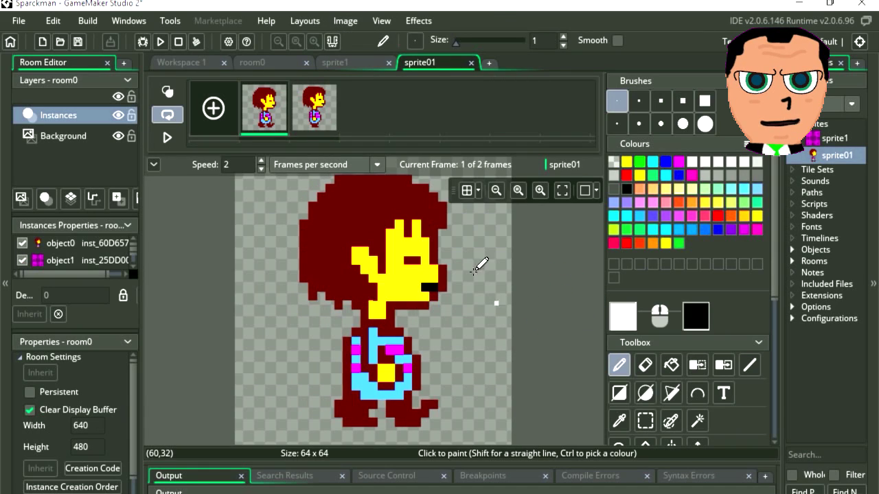
Run the game with the mirrored sprite, walk the character right and left, and close the game window.
left_click(160, 41)
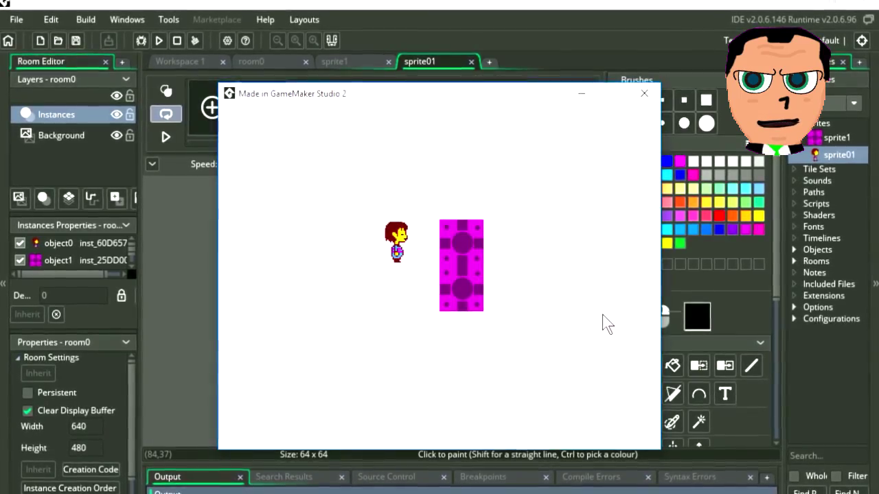
key("Right")
key("Left")
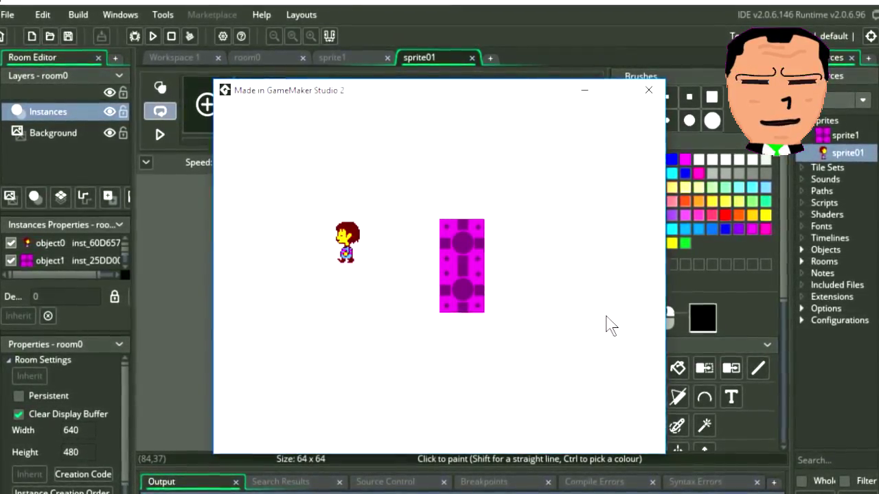
left_click(650, 87)
Open sprite01's properties and run the game once more to check the walking animation in both horizontal directions.
double_click(826, 148)
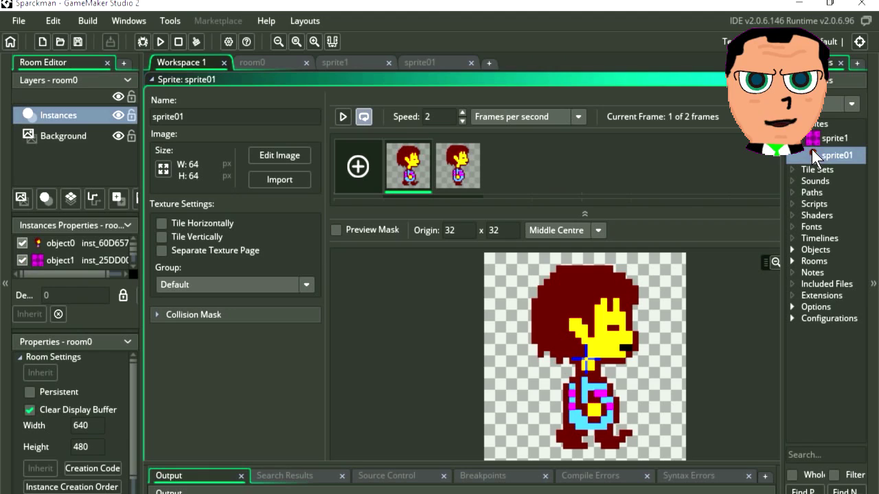
left_click(150, 33)
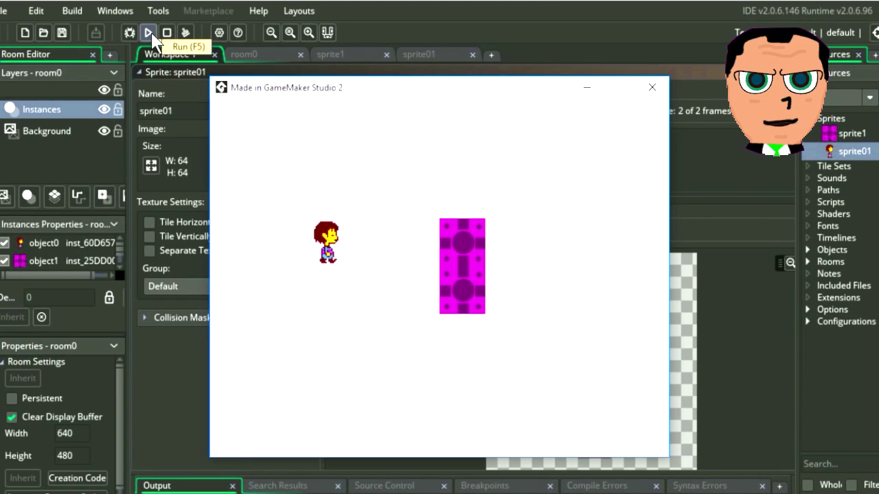
key("Right")
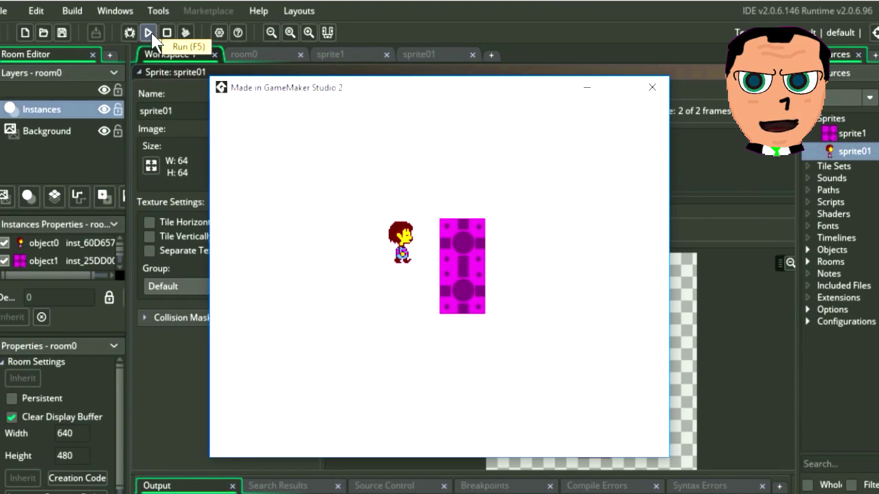
key("Left")
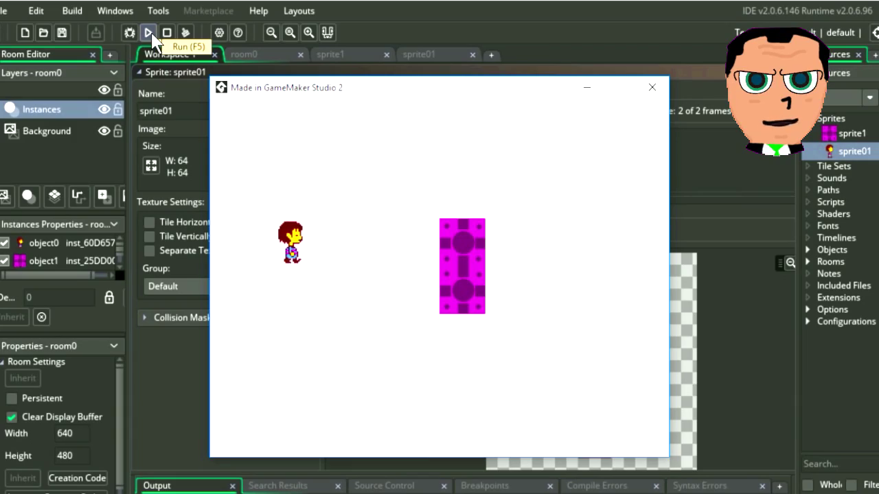
Walk the character down, up, left and right in the running game, and close the game window.
key("Down")
key("Up")
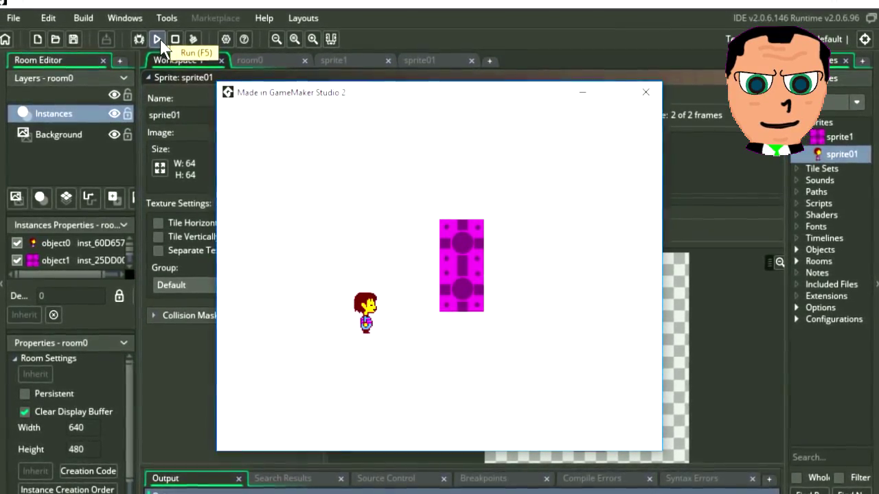
key("Up")
key("Left")
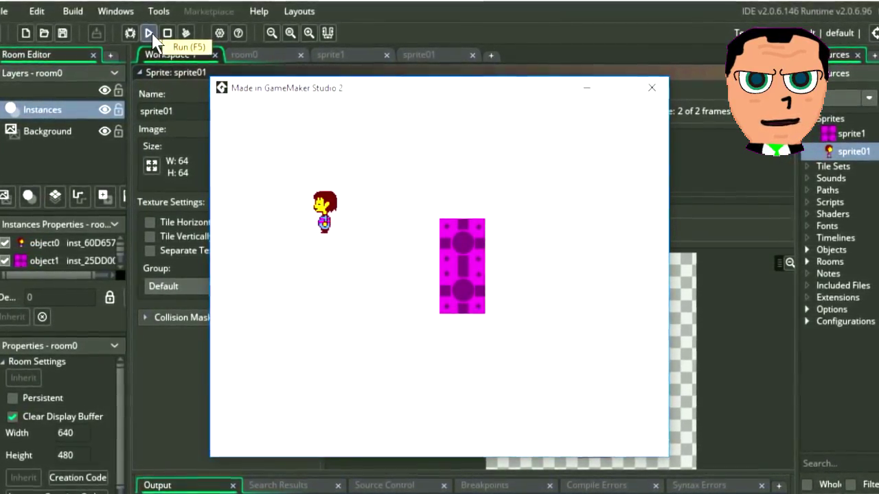
key("Right")
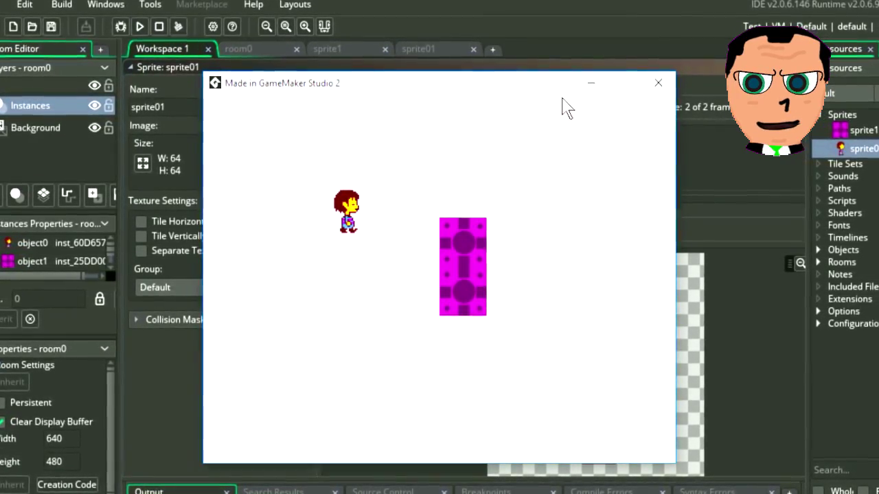
left_click(655, 85)
Rename sprite01 as Side_animation.
right_click(735, 148)
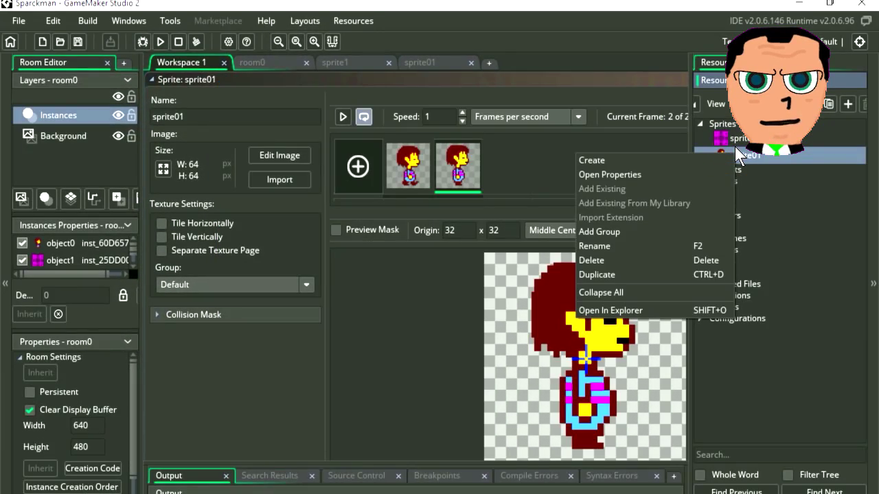
left_click(616, 246)
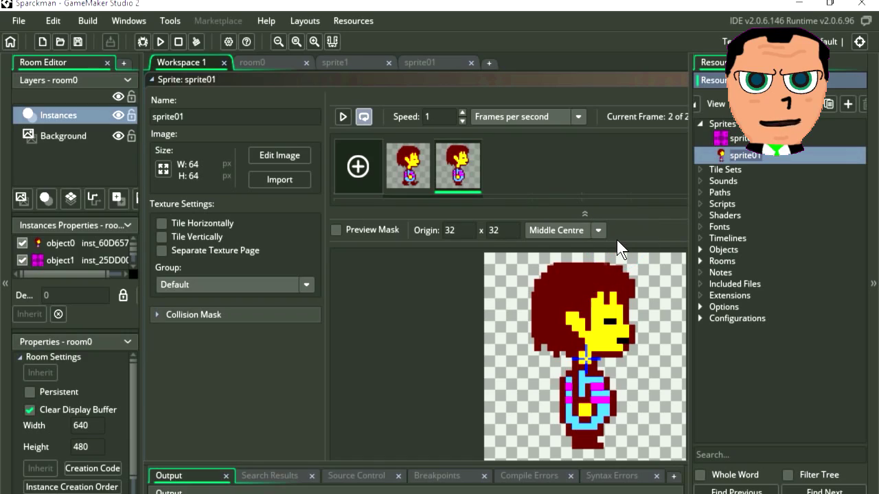
type("Side_animation")
key("Return")
Create a new sprite and import the front-facing image stop 1.png, cropped/padded to the canvas size and centred.
right_click(732, 149)
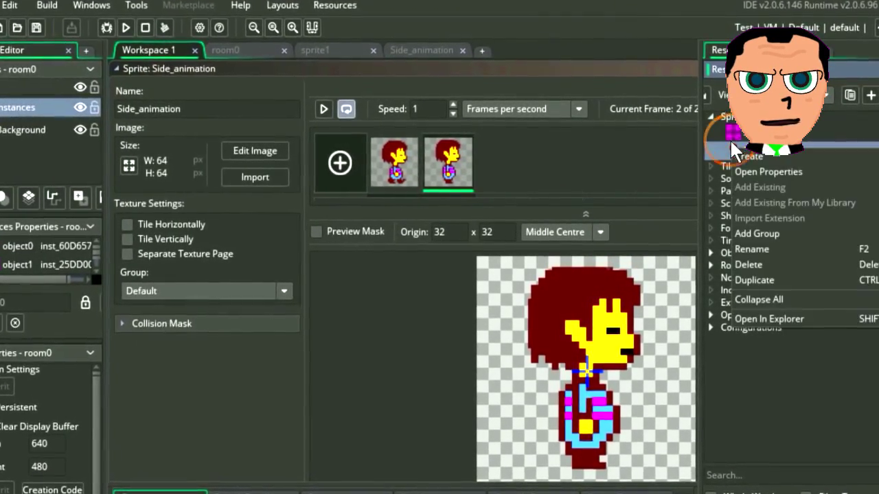
left_click(751, 155)
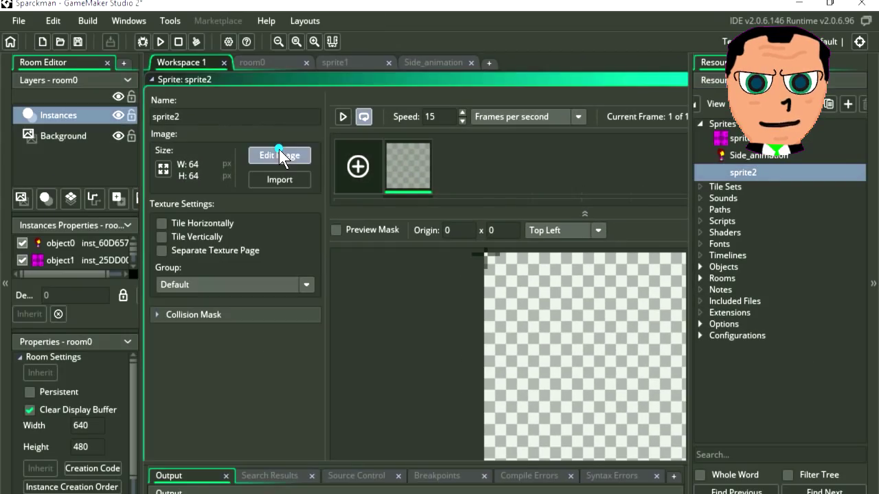
left_click(220, 144)
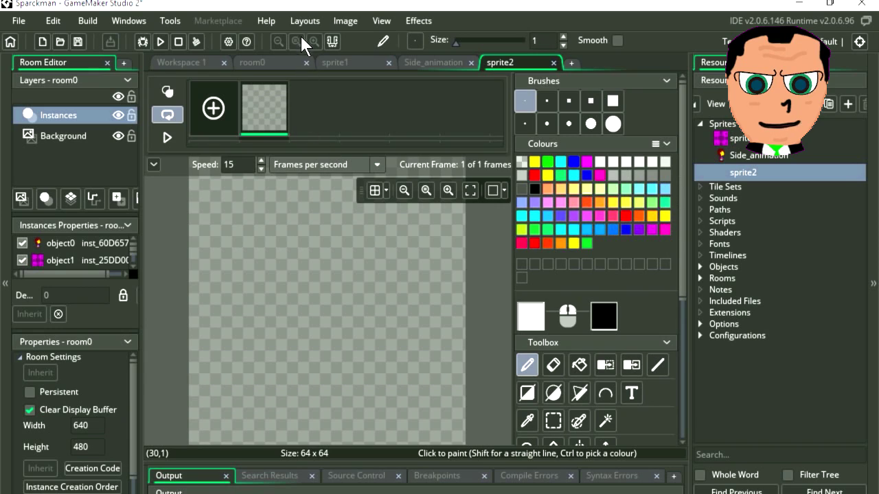
left_click(350, 19)
left_click(384, 181)
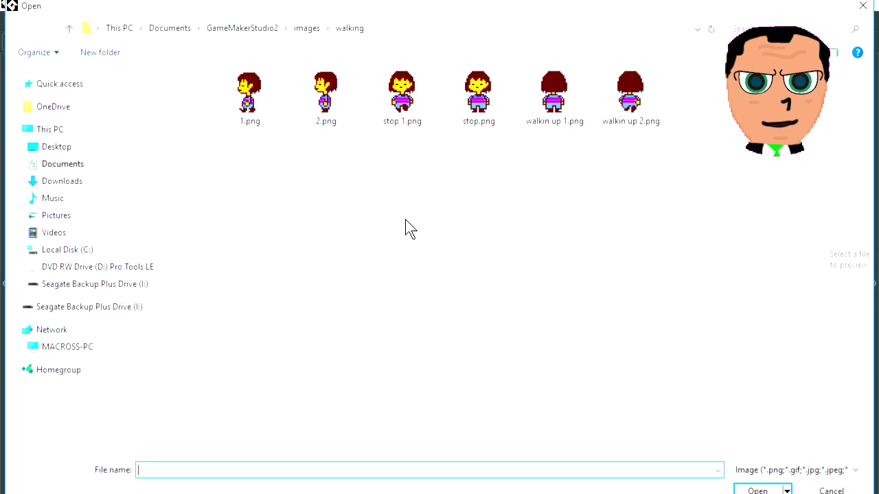
left_click(402, 96)
left_click(756, 483)
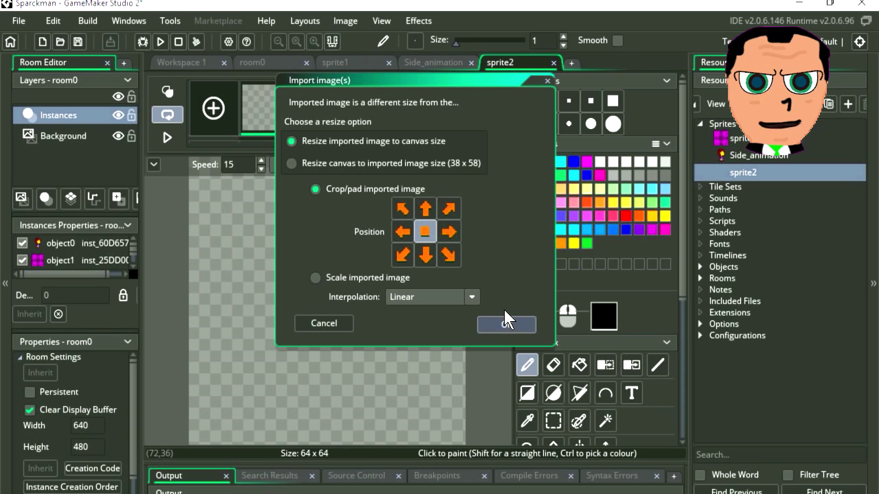
left_click(506, 320)
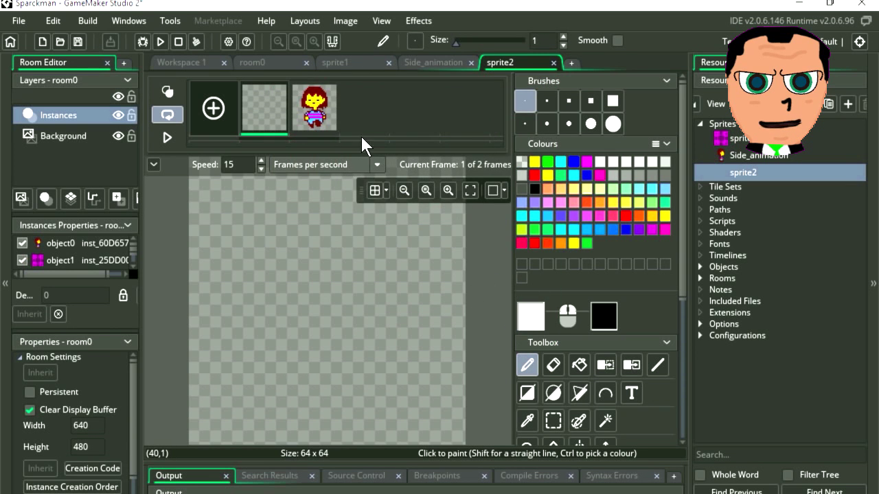
Delete the blank first frame from the new front-facing sprite.
left_click(346, 21)
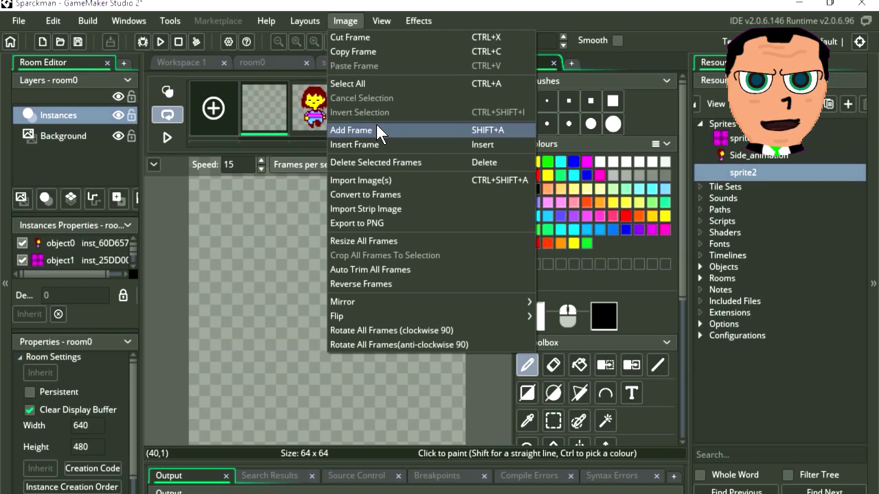
left_click(374, 162)
left_click(474, 281)
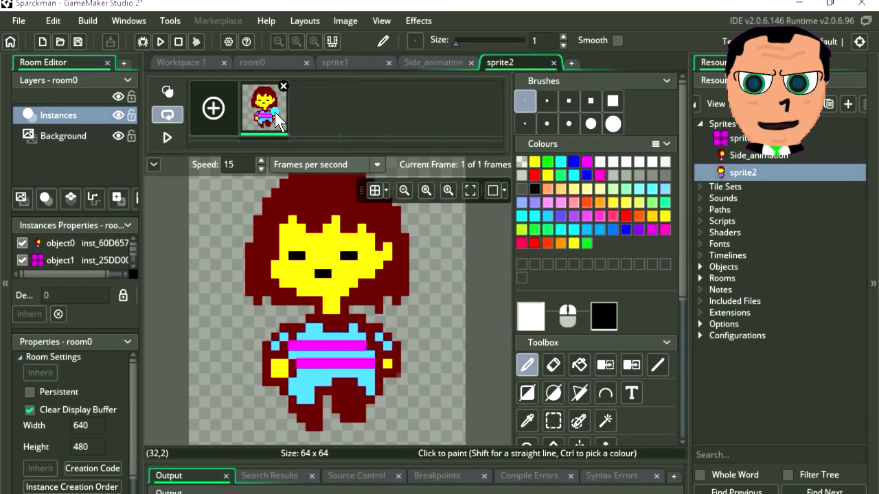
Duplicate the front-facing frame, mirror only the first of the two frames, and preview the walking animation.
right_click(277, 118)
left_click(304, 162)
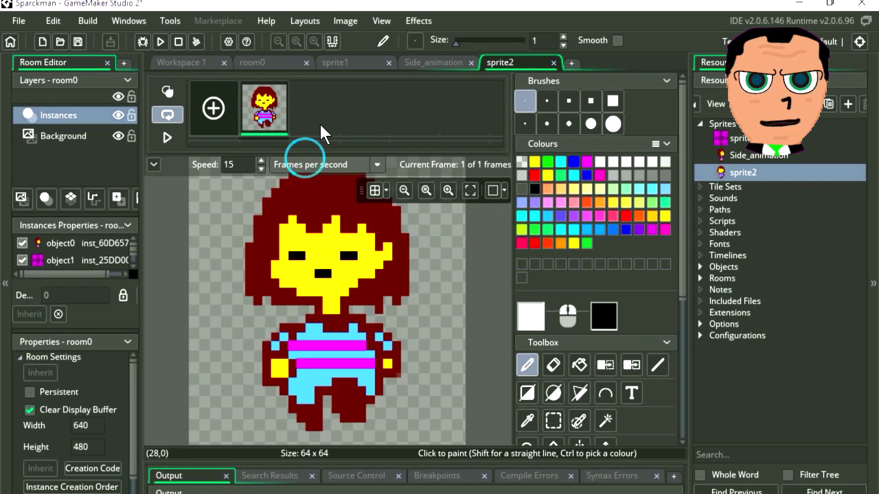
right_click(320, 122)
left_click(359, 159)
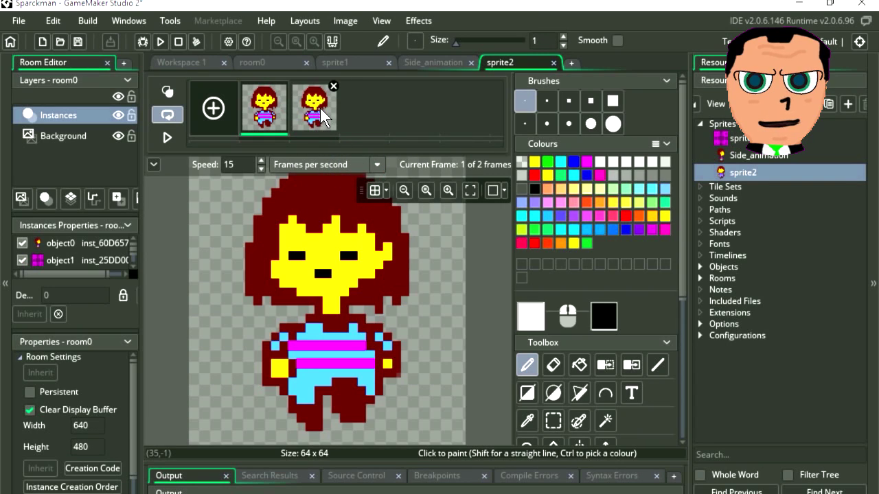
left_click(338, 19)
mouse_move(395, 289)
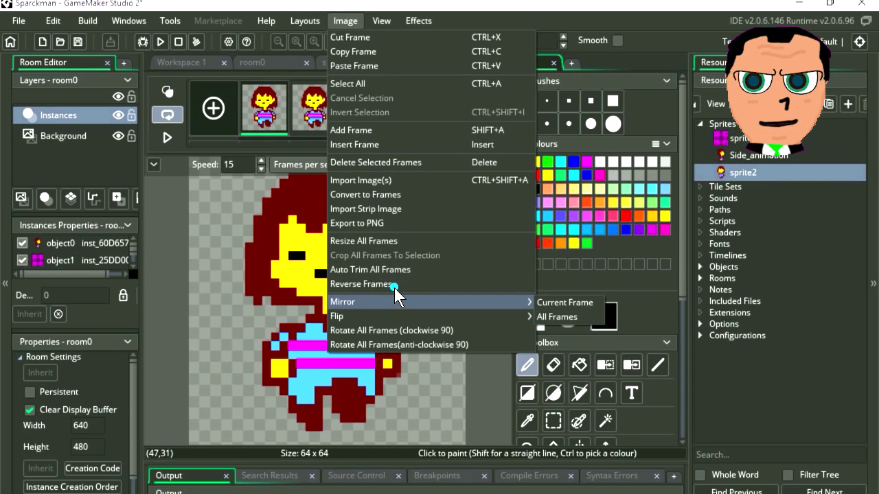
left_click(570, 302)
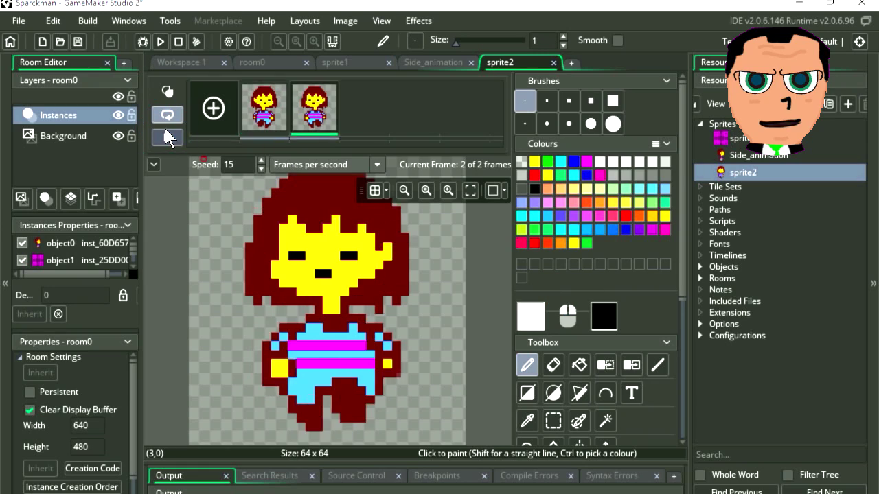
left_click(166, 130)
left_click(166, 130)
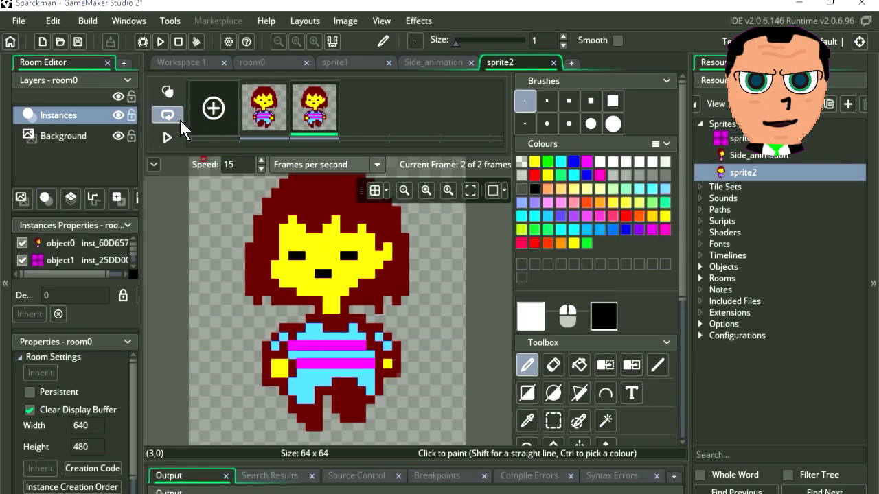
Rename the front-facing sprite as Down_animation and set its speed to 1 frame per second.
left_click(720, 167)
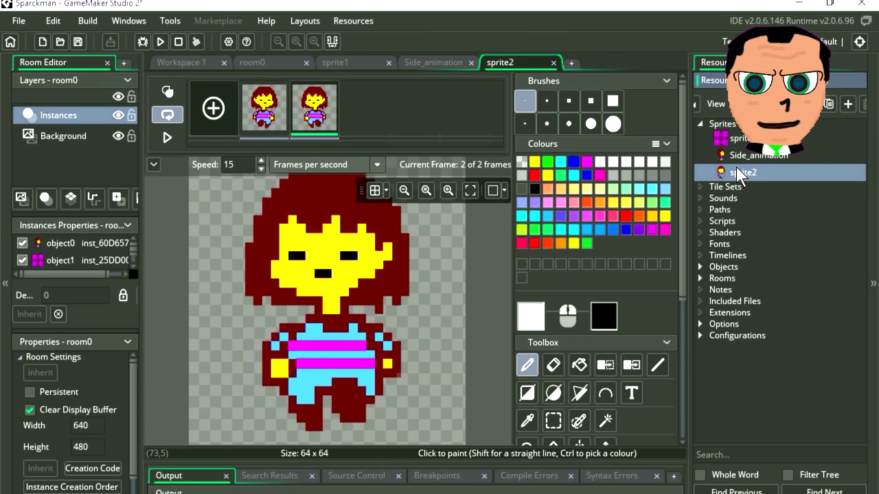
right_click(736, 168)
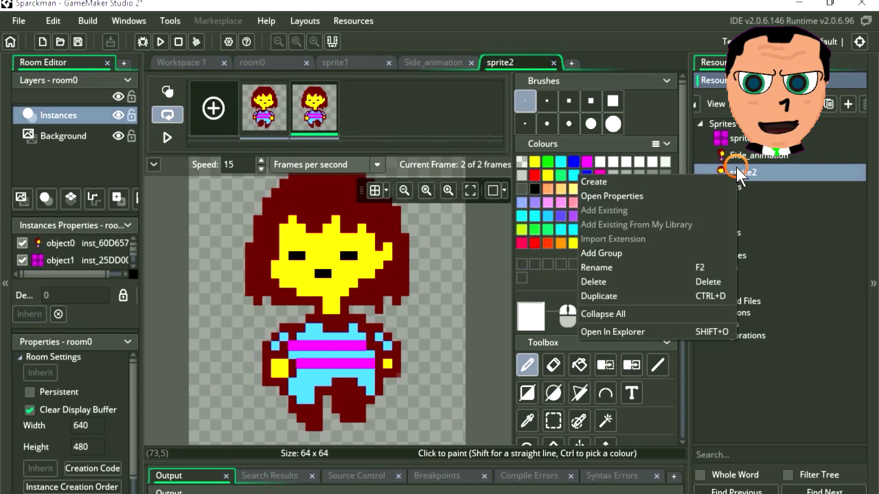
left_click(625, 265)
type("Down_animation")
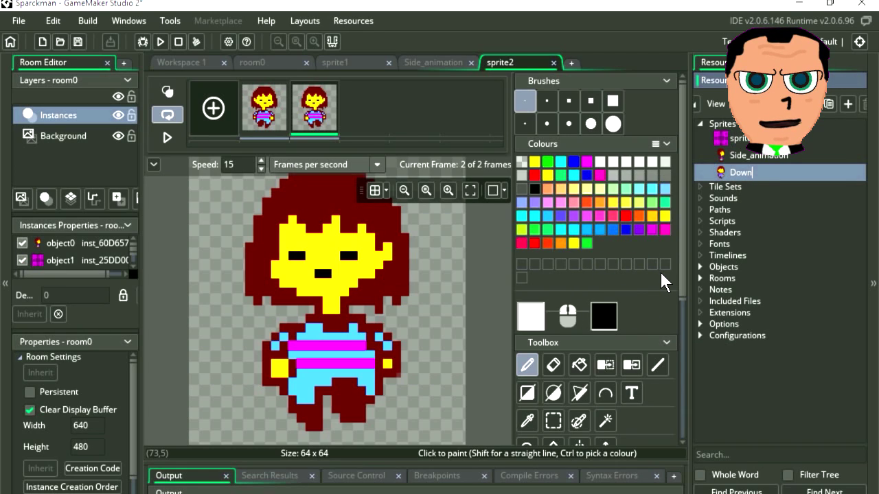
key("Return")
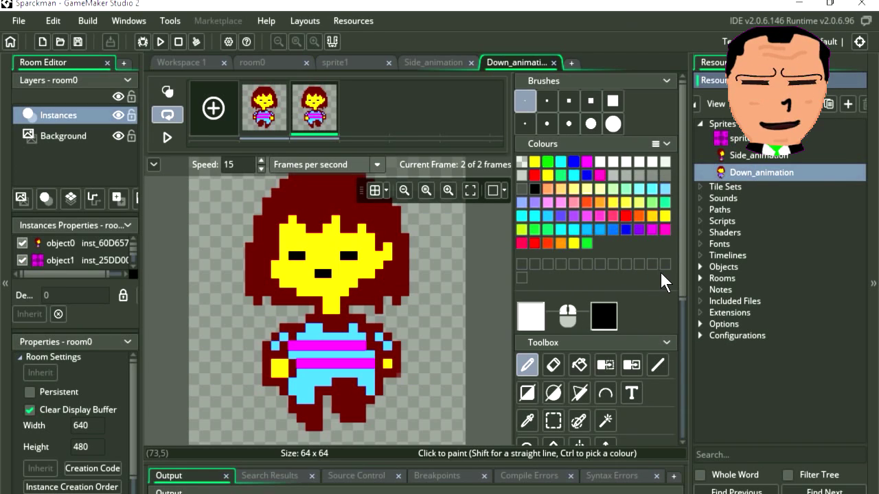
double_click(719, 169)
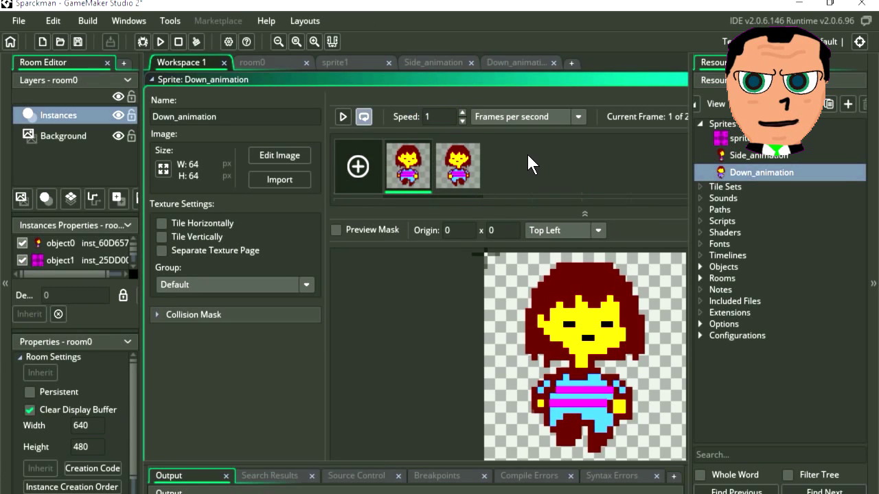
Create another sprite holding only the imported back-facing walking image, cropped/padded to the canvas size, with the blank frame deleted.
right_click(718, 172)
left_click(740, 179)
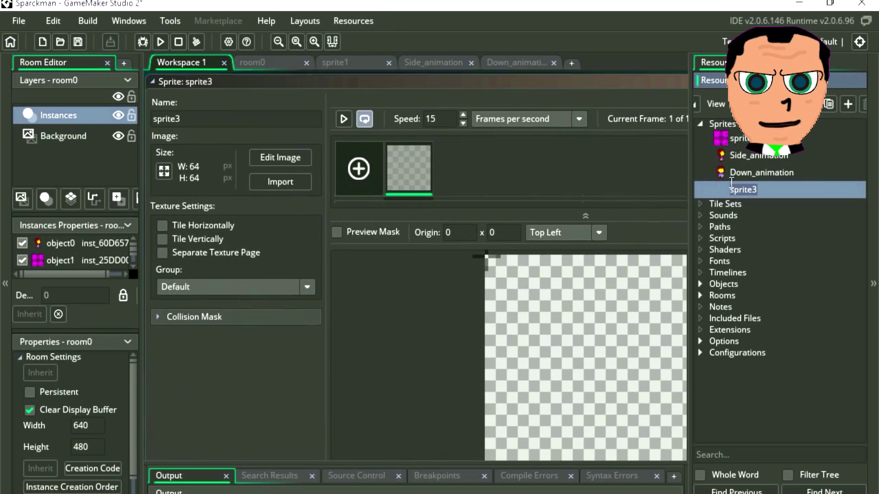
left_click(294, 159)
left_click(354, 20)
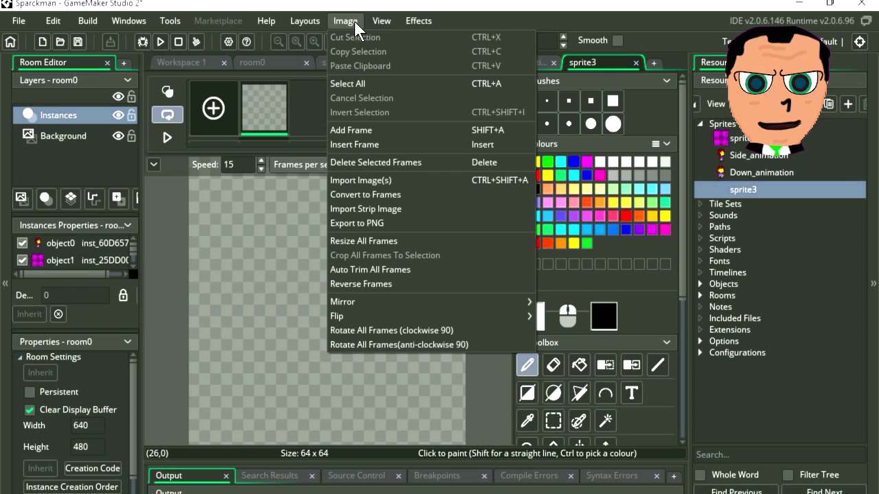
left_click(389, 173)
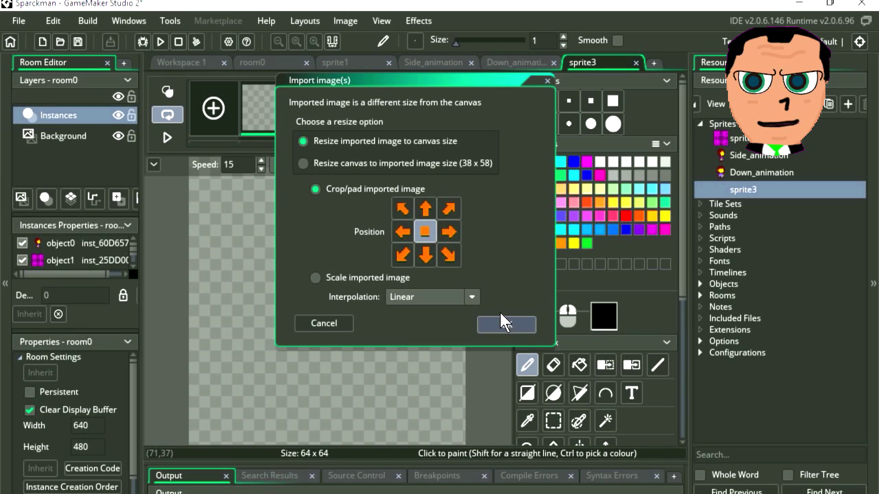
left_click(501, 309)
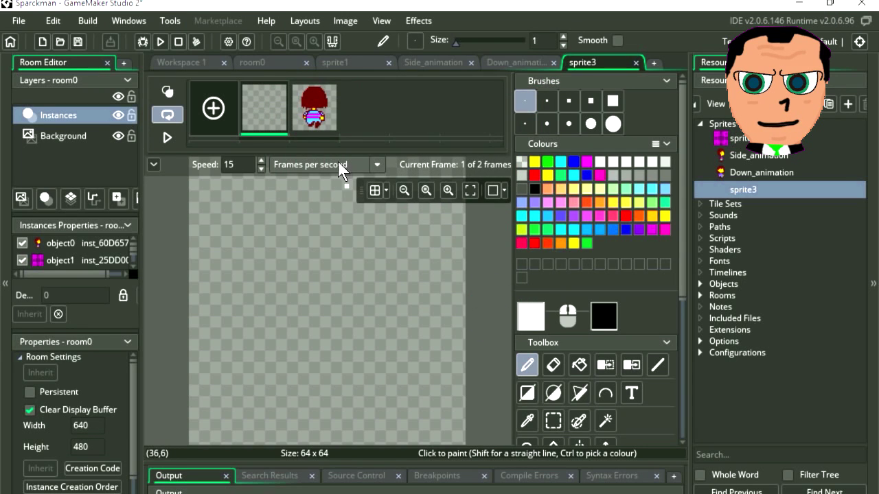
left_click(282, 86)
left_click(470, 283)
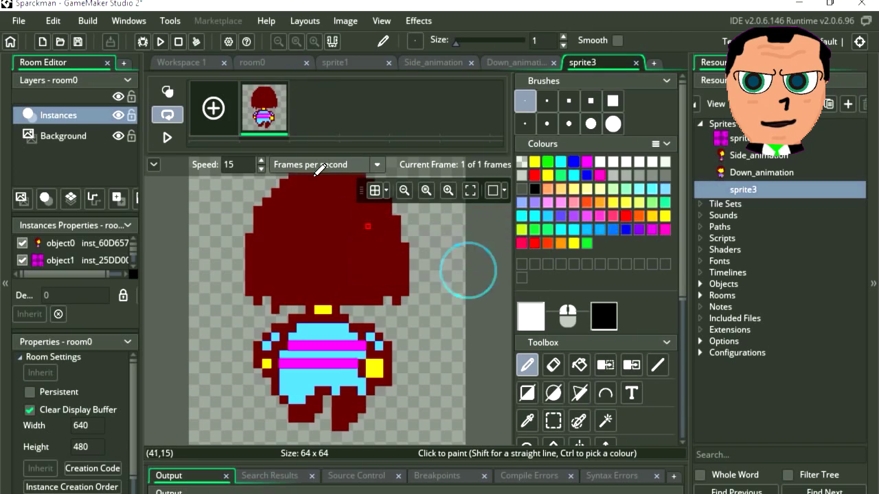
Duplicate the back-facing frame and mirror only the second frame.
right_click(266, 105)
left_click(298, 160)
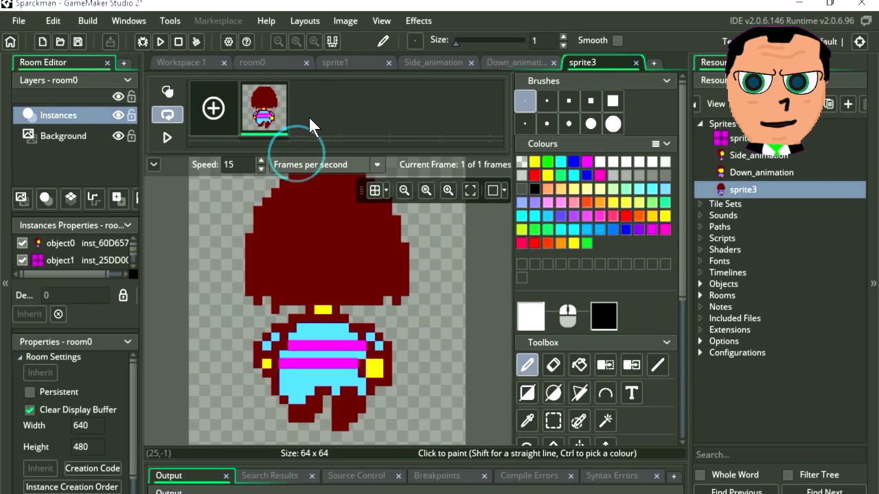
right_click(308, 116)
left_click(344, 174)
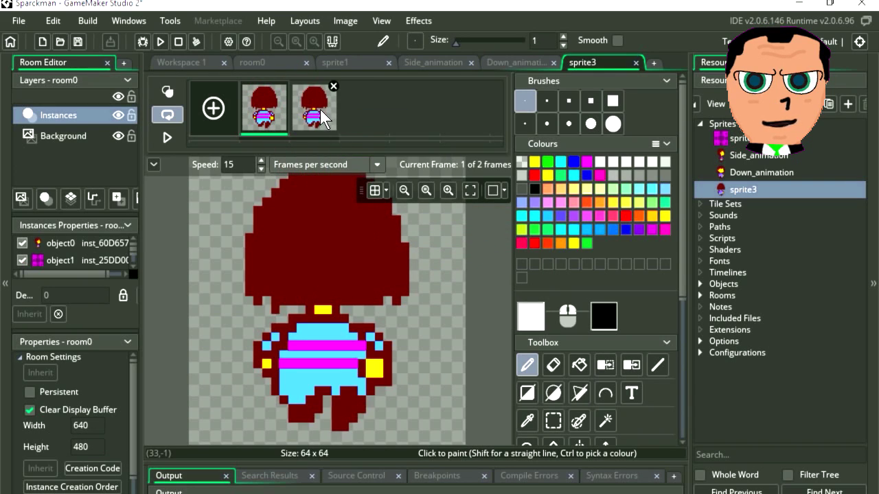
left_click(344, 20)
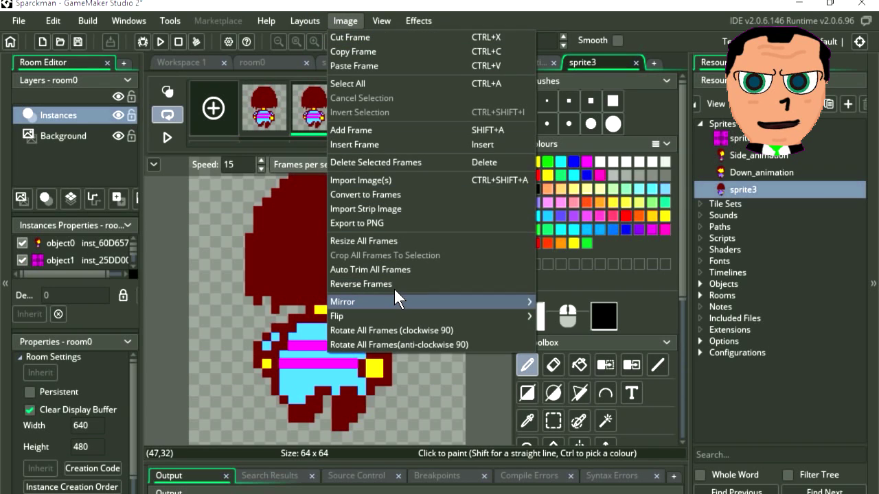
left_click(564, 303)
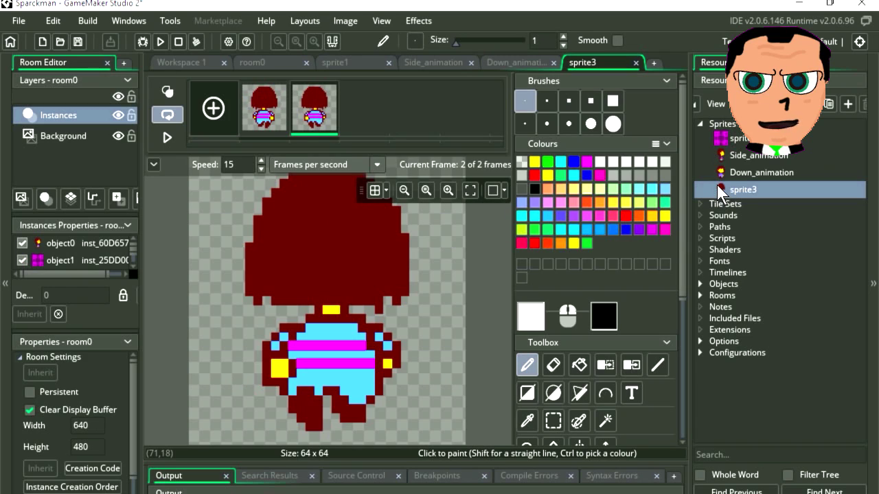
Rename the back-facing sprite as Up_animation and set its speed to 1 frame per second.
left_click(717, 185)
type("Up_animation")
double_click(721, 180)
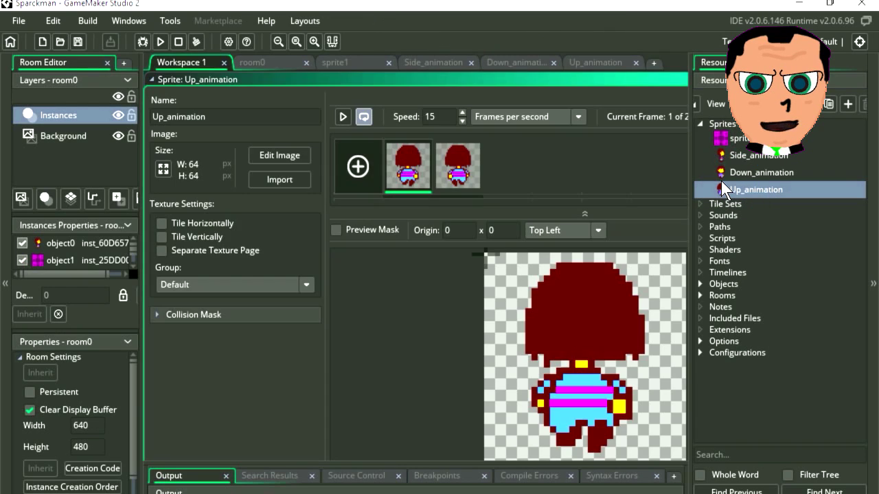
left_click_drag(427, 116, 420, 117)
type("1")
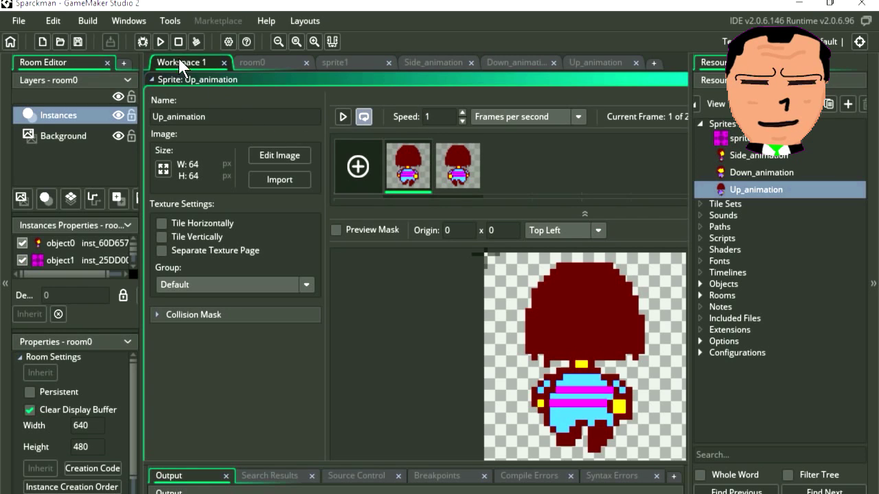
Run the game to check the character's current sprite, and close the game window.
left_click(160, 41)
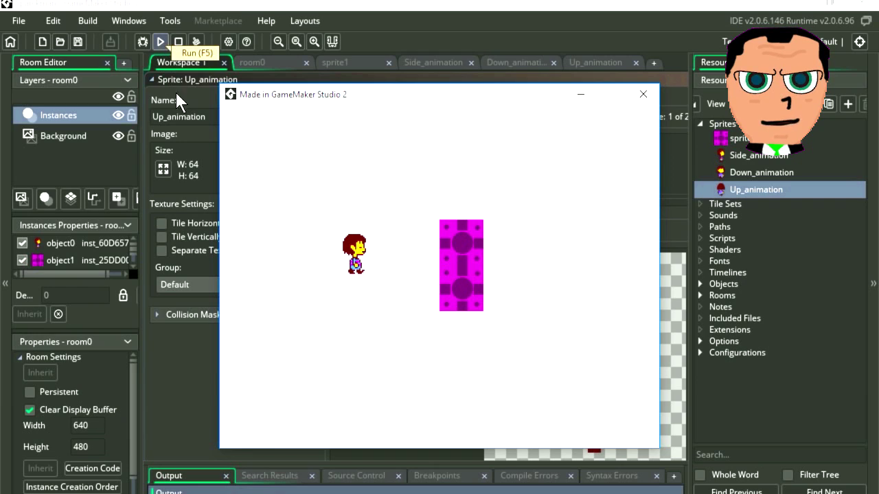
left_click(641, 93)
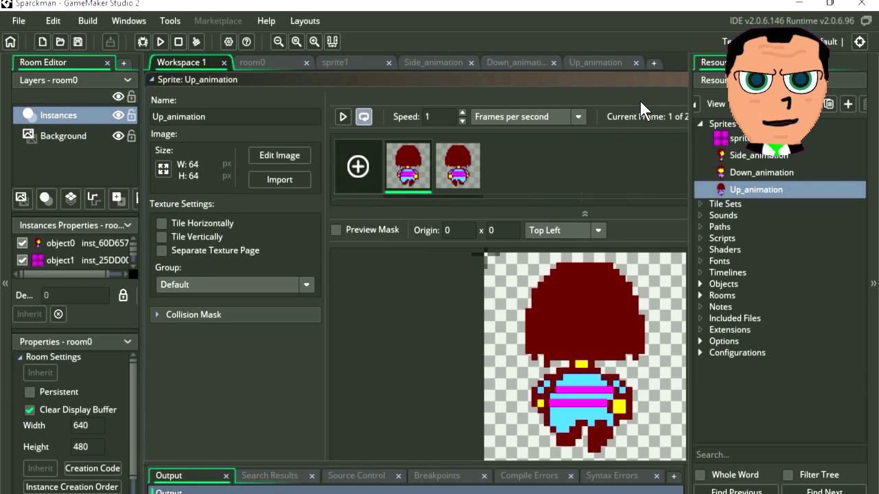
Open object0 and add a Key Pressed - Left event to it.
left_click(699, 273)
double_click(727, 295)
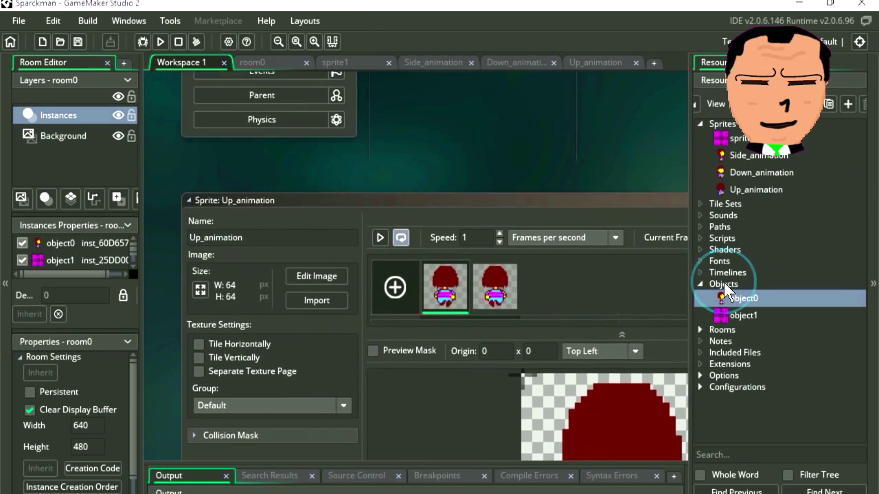
middle_click_drag(472, 231, 383, 265)
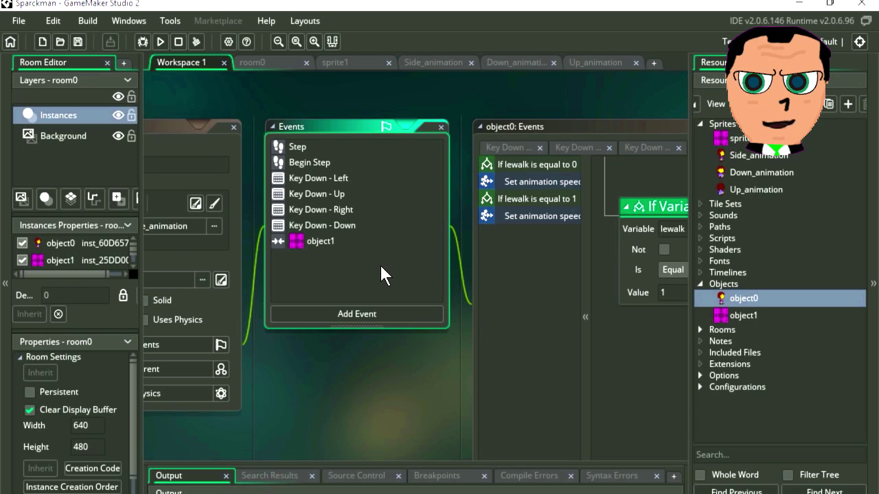
left_click(353, 310)
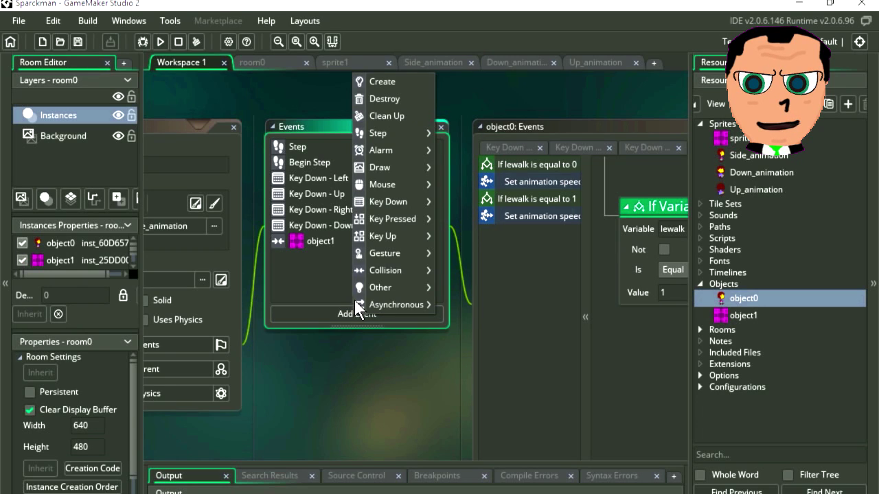
mouse_move(410, 213)
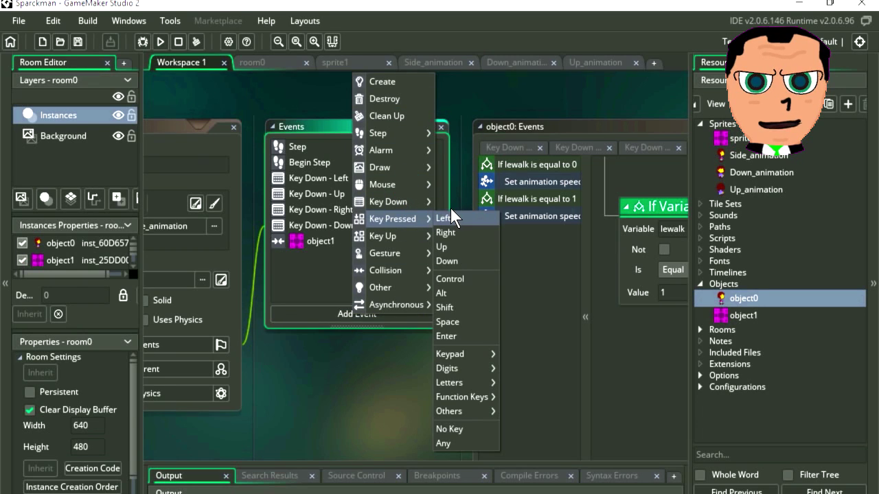
left_click(450, 216)
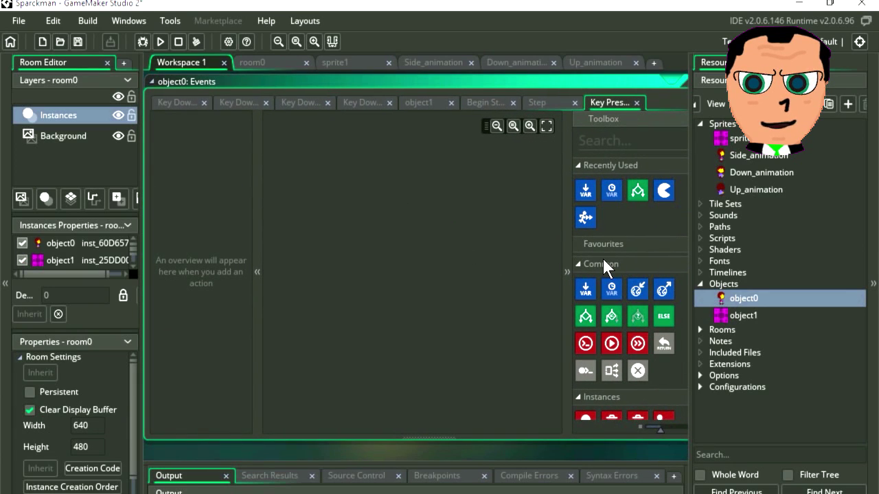
Give the Key Press - Left event a Set Sprite action that uses Side_animation.
scroll(609, 267, "down", 5)
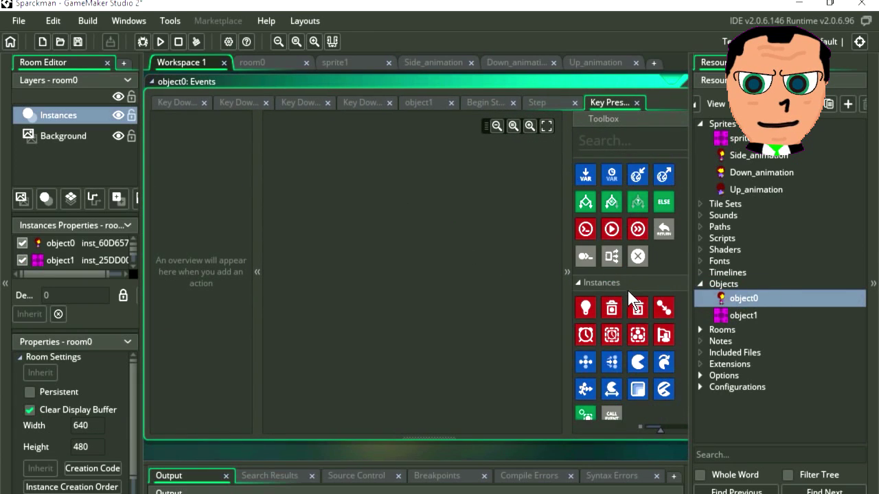
left_click_drag(644, 271, 378, 237)
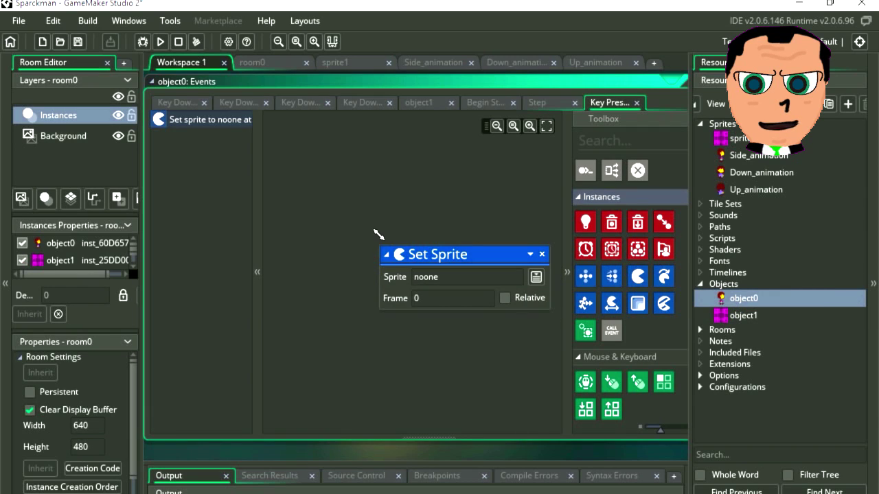
left_click(536, 276)
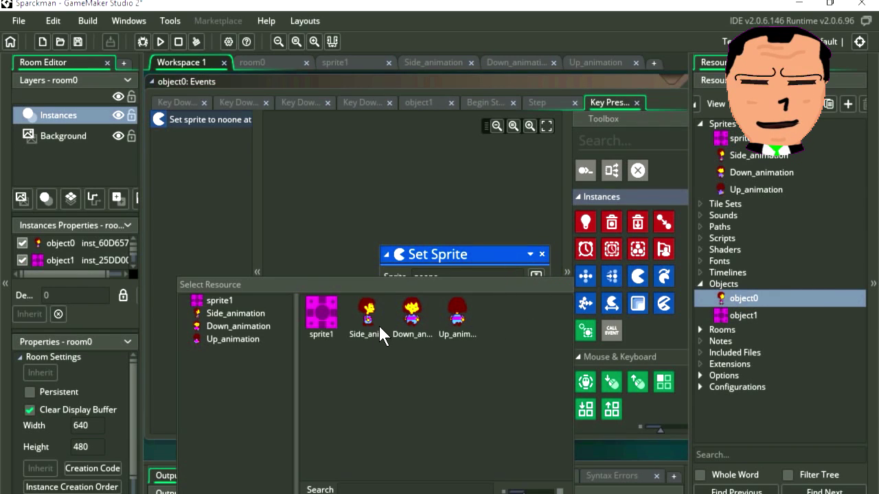
left_click(371, 300)
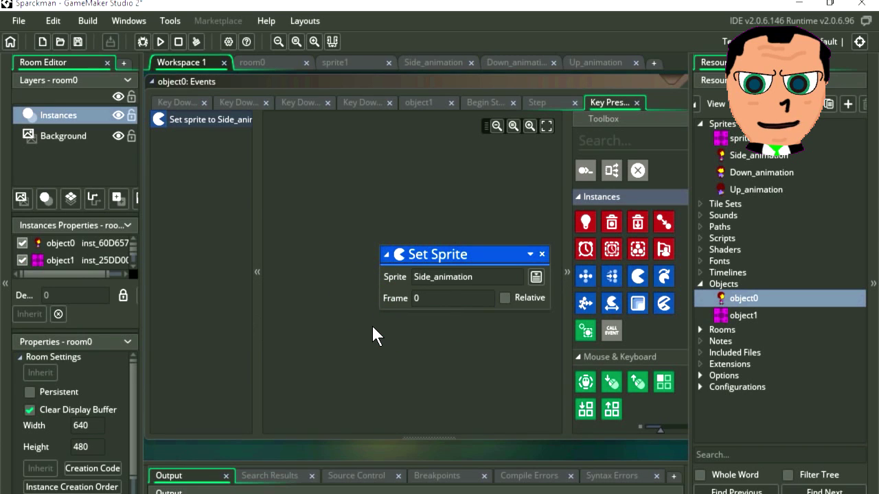
Add a Key Pressed - Right event to object0 with a Set Sprite action that uses Side_animation.
middle_click_drag(236, 197, 527, 257)
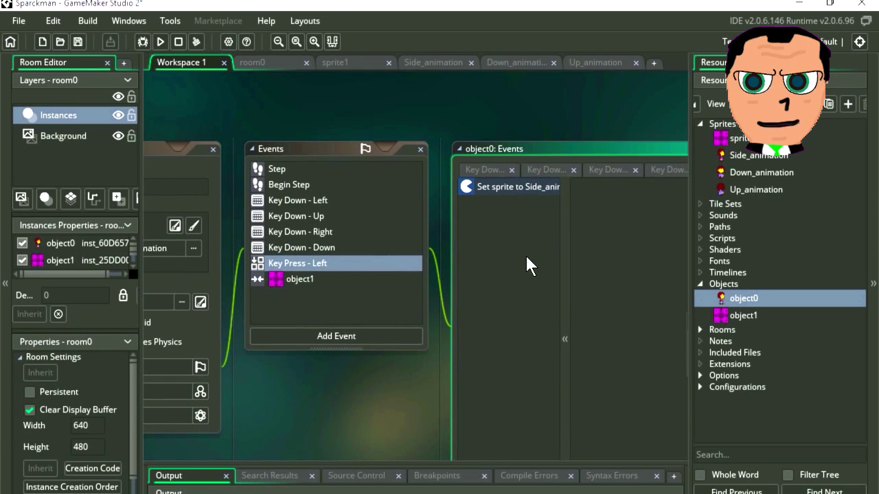
left_click(347, 334)
mouse_move(407, 218)
mouse_move(402, 239)
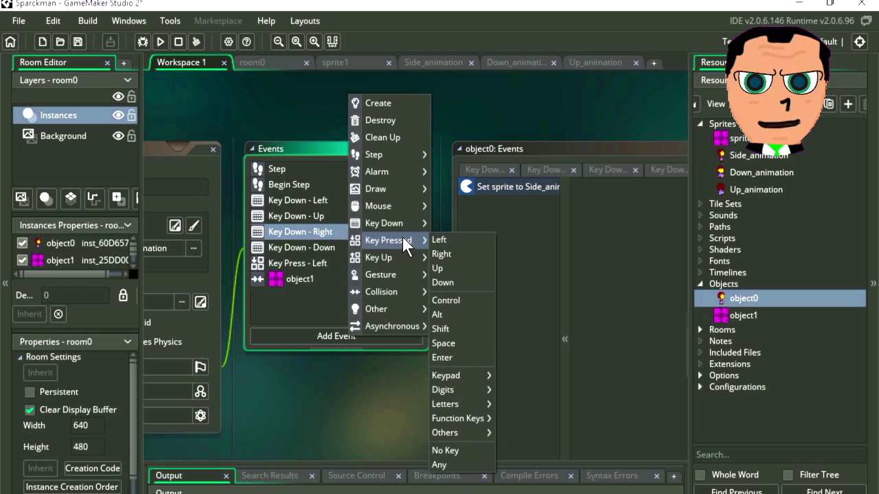
left_click(449, 249)
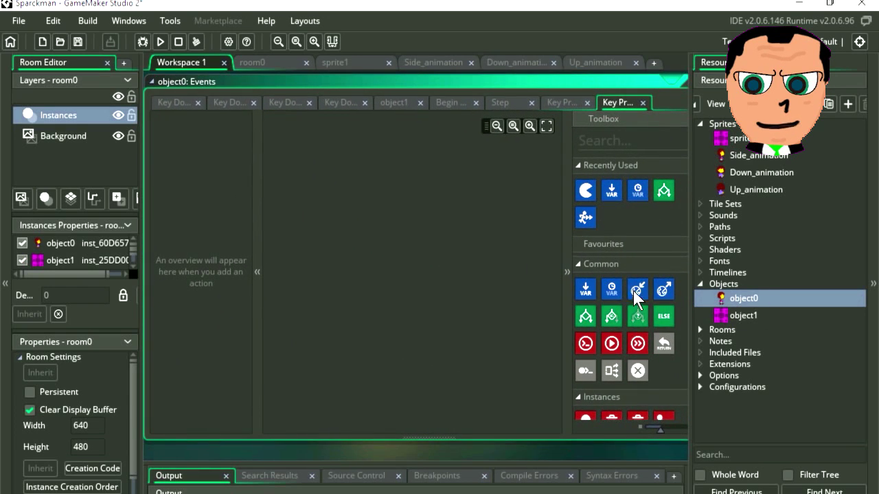
left_click_drag(592, 191, 408, 214)
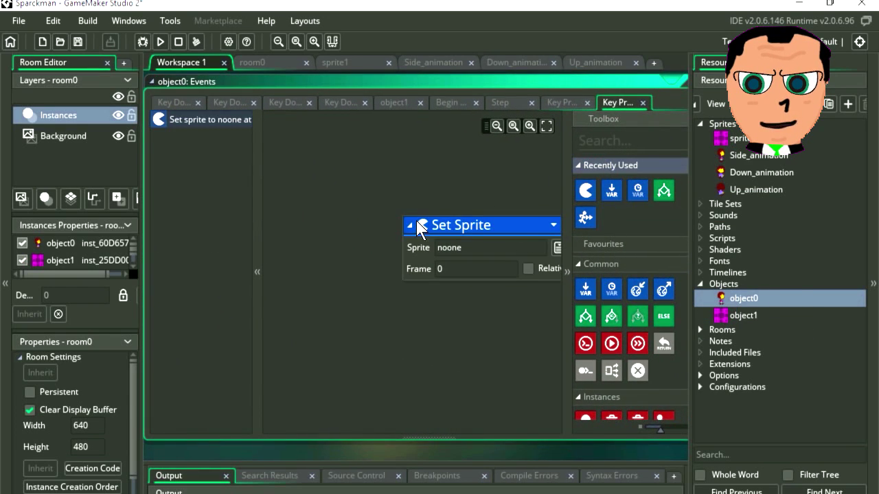
left_click(479, 253)
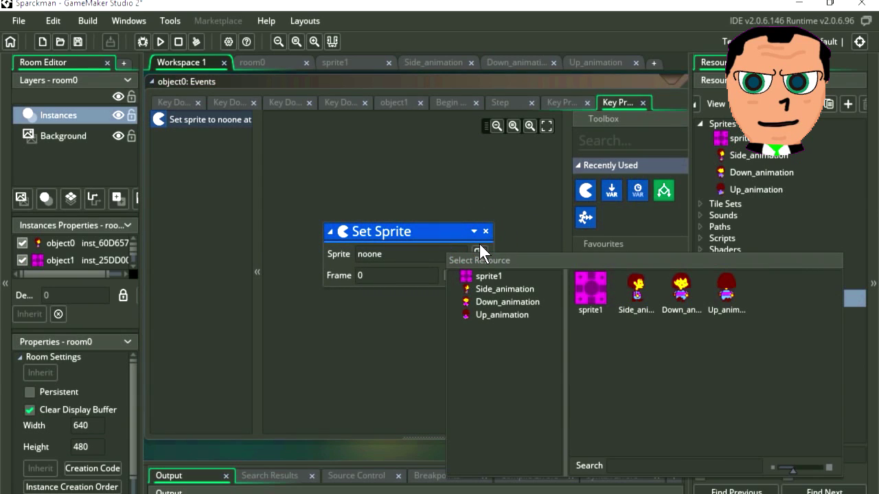
left_click(636, 290)
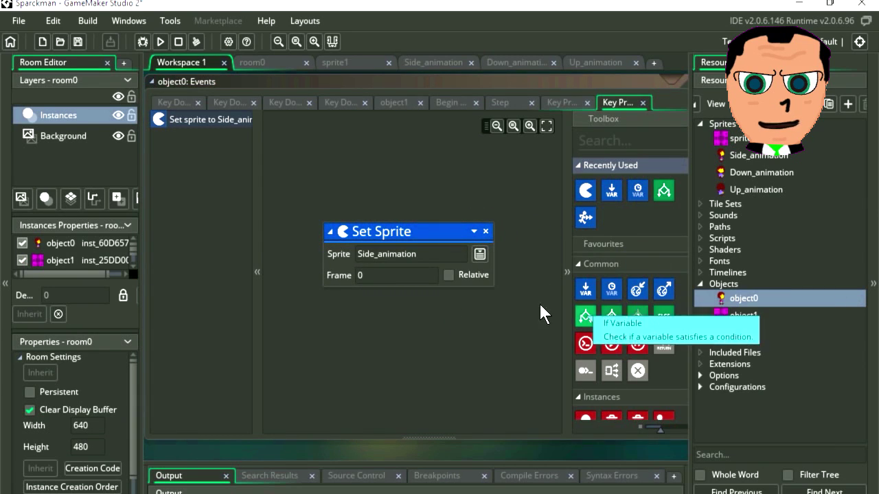
Add a Key Pressed - Up event to object0 with a Set Sprite action that uses Up_animation.
middle_click_drag(225, 202, 533, 254)
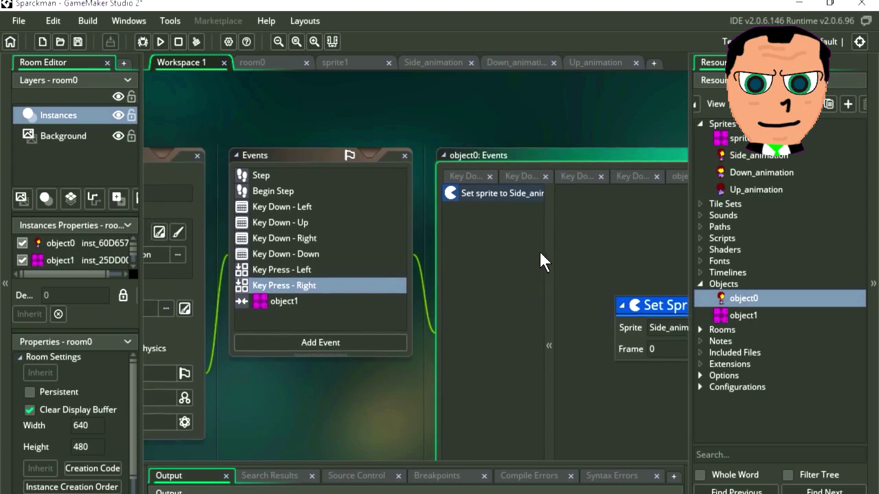
left_click(362, 293)
left_click(363, 308)
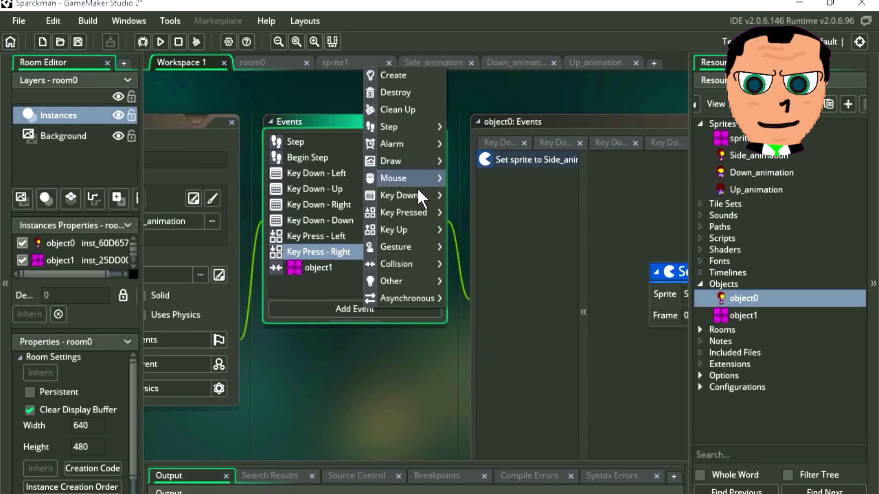
mouse_move(422, 207)
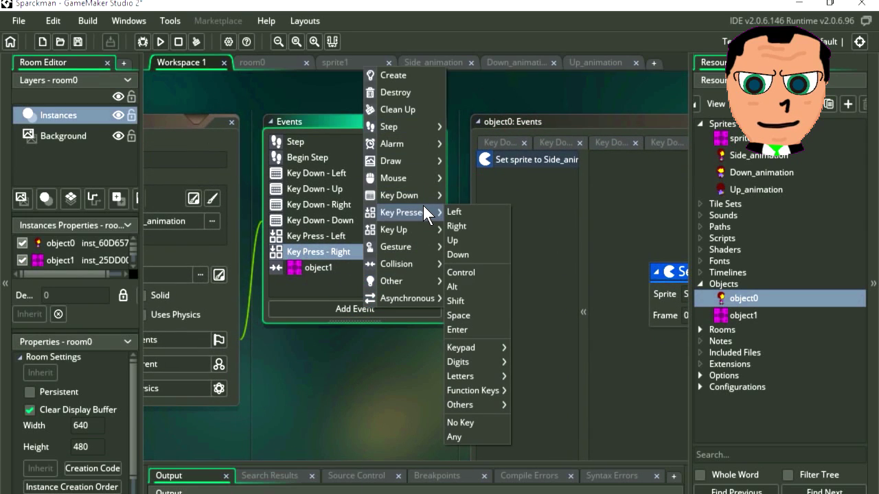
left_click(467, 234)
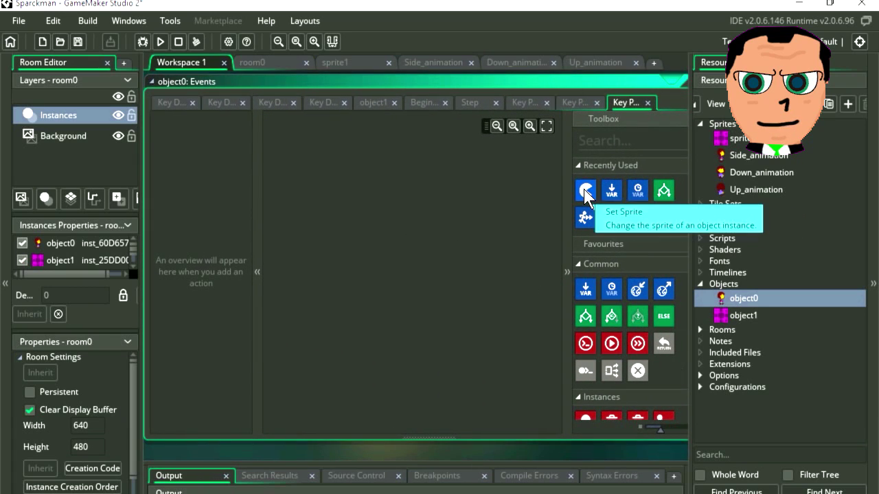
left_click_drag(584, 192, 382, 229)
left_click(532, 258)
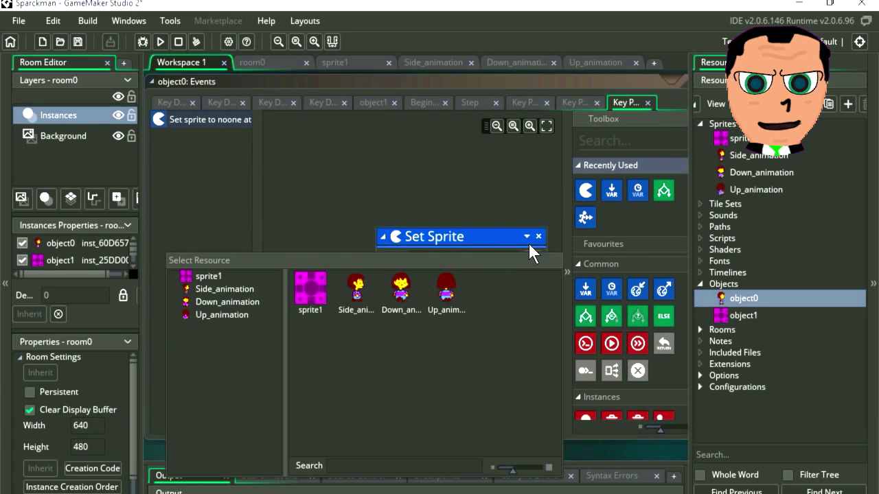
left_click(447, 283)
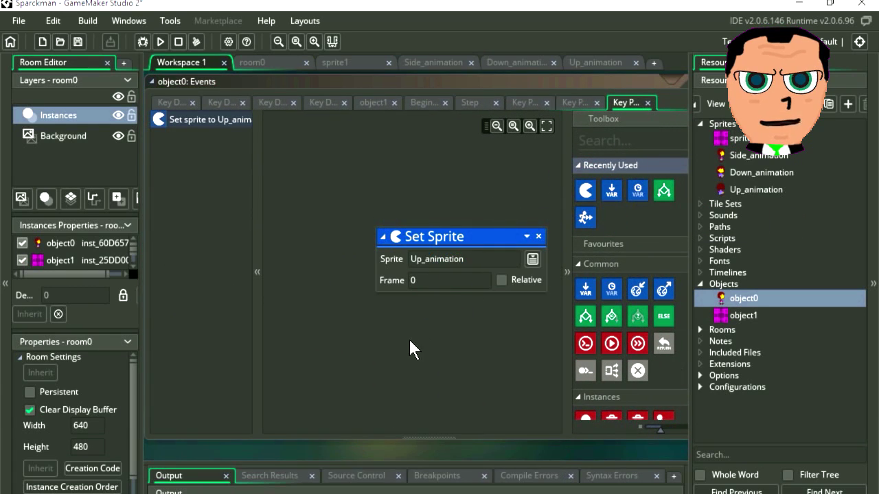
Add a Key Pressed - Down event to object0 with a Set Sprite action that uses Down_animation.
middle_click_drag(190, 194, 515, 225)
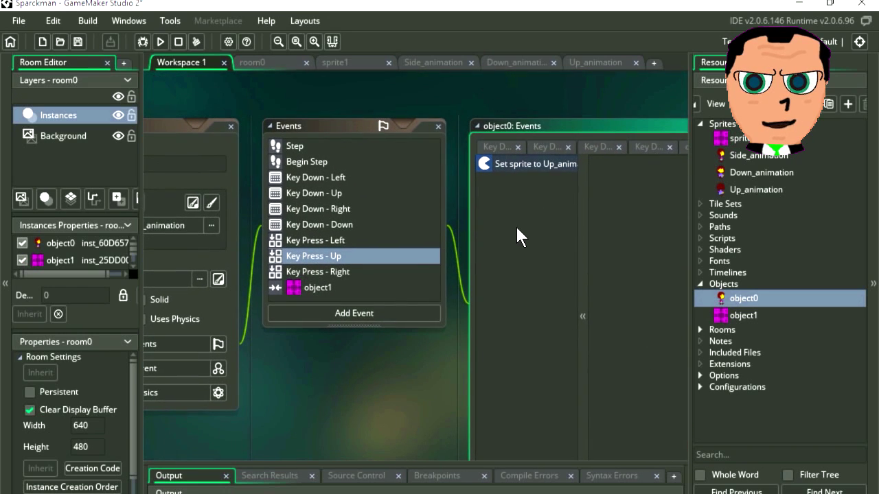
left_click(366, 309)
mouse_move(424, 216)
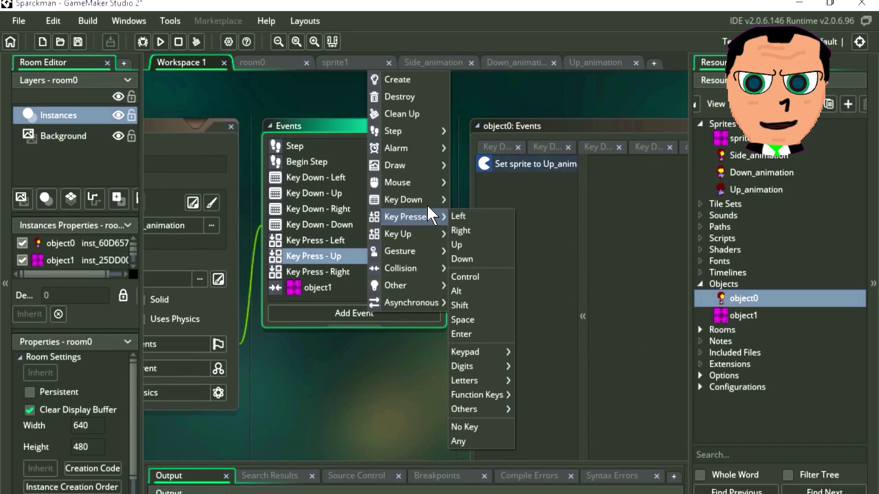
left_click(466, 247)
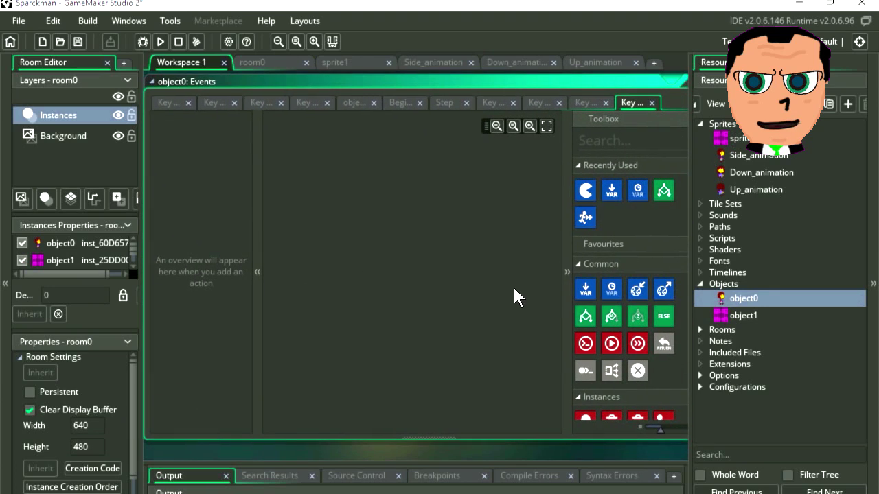
left_click_drag(593, 176, 403, 235)
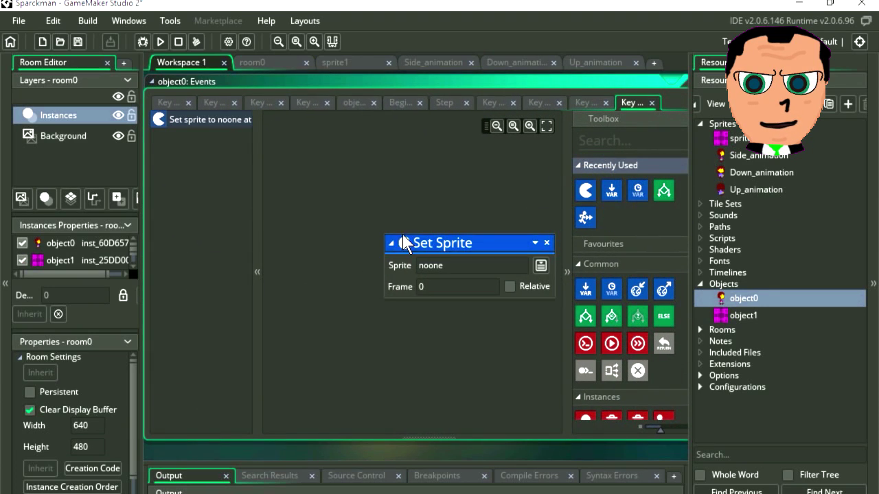
left_click(545, 253)
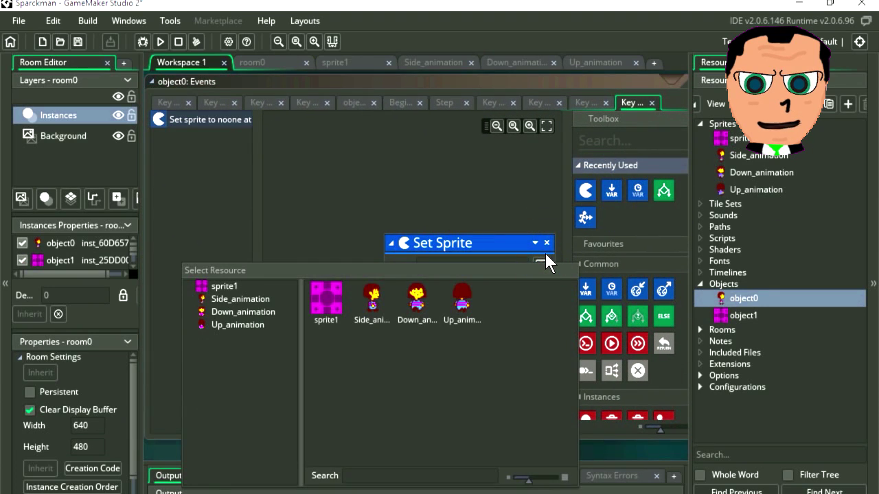
double_click(416, 303)
Run the game, walk the character in all four directions to test the sprite changes, and close the game window.
left_click(159, 42)
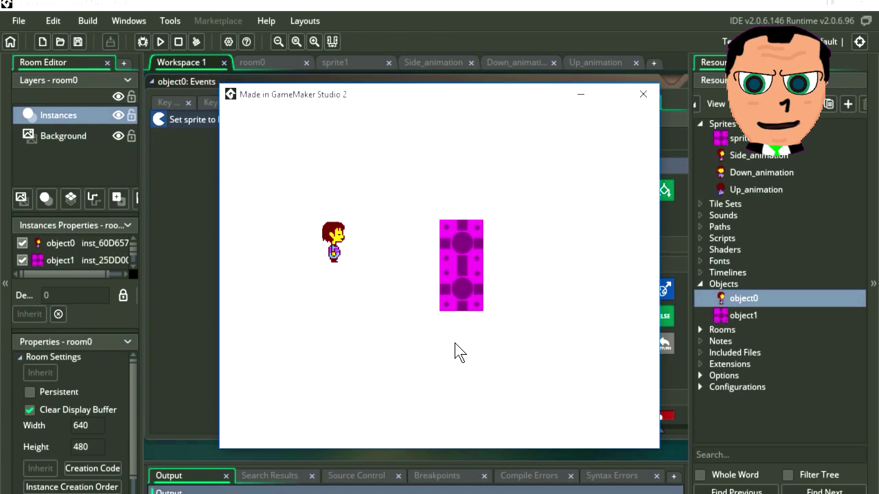
key("Right")
key("Down")
key("Up")
key("Left")
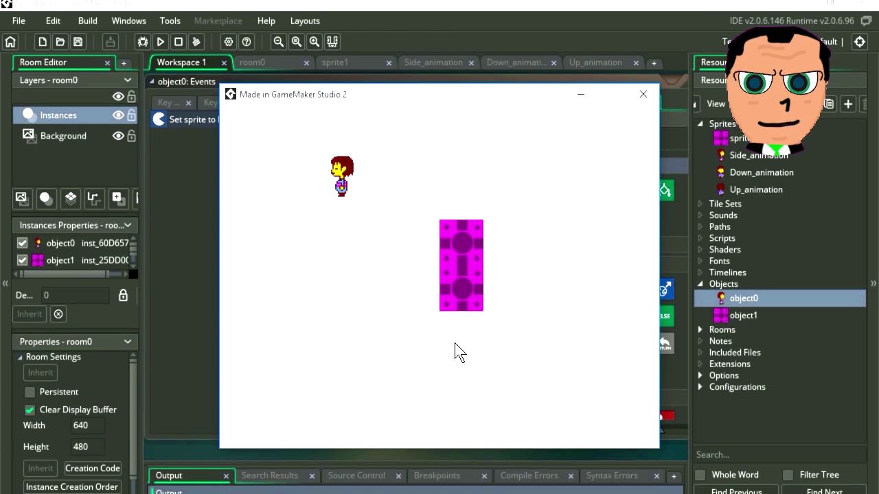
key("Down")
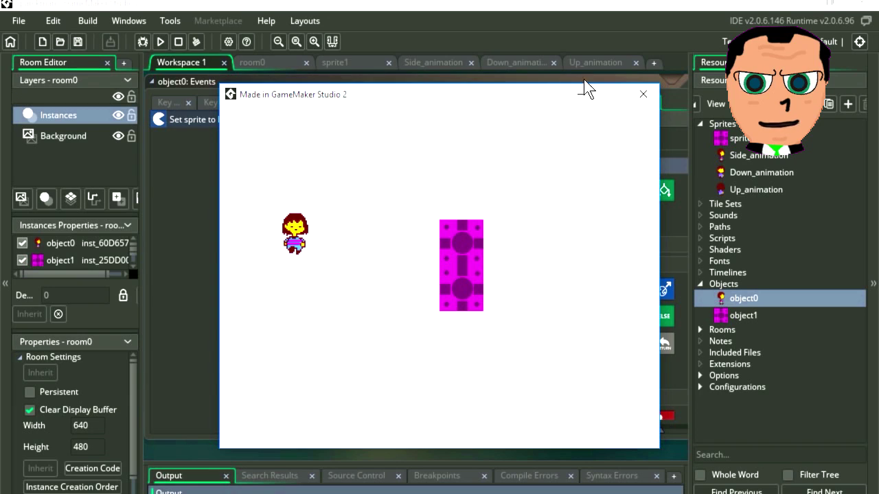
key("Right")
key("Up")
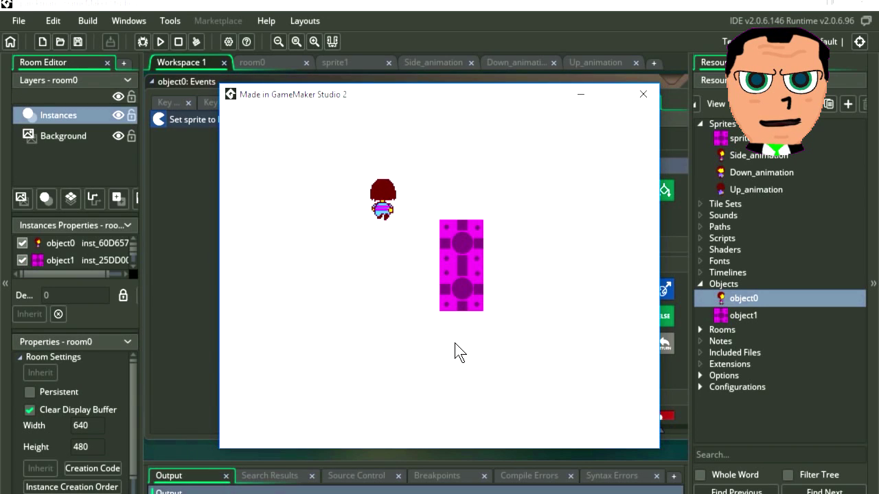
key("Left")
key("Down")
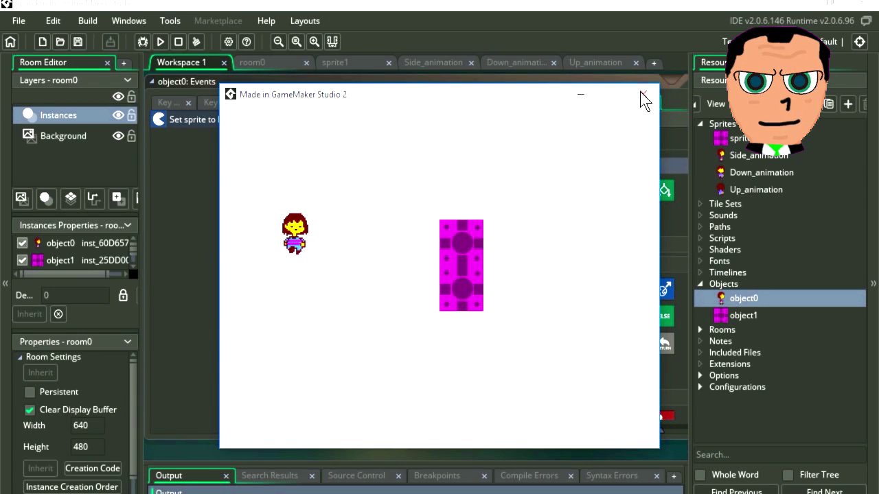
left_click(641, 95)
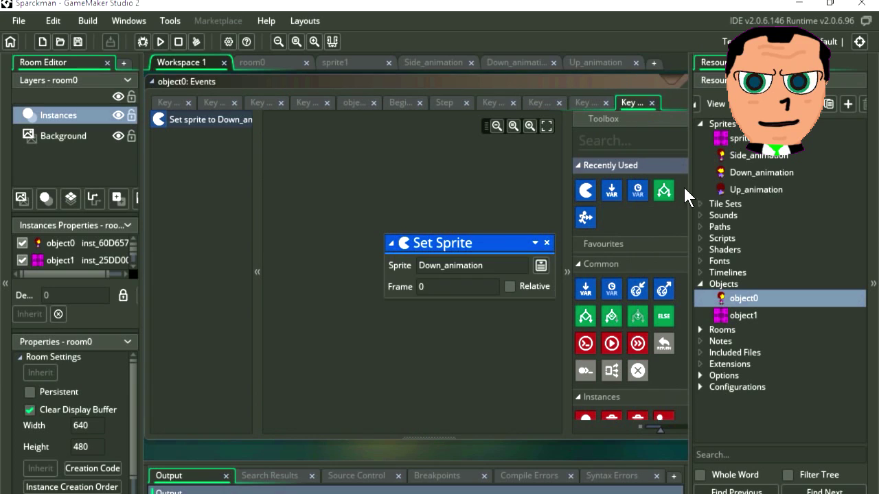
Set the origin of the Up_animation sprite to Middle Centre.
double_click(741, 190)
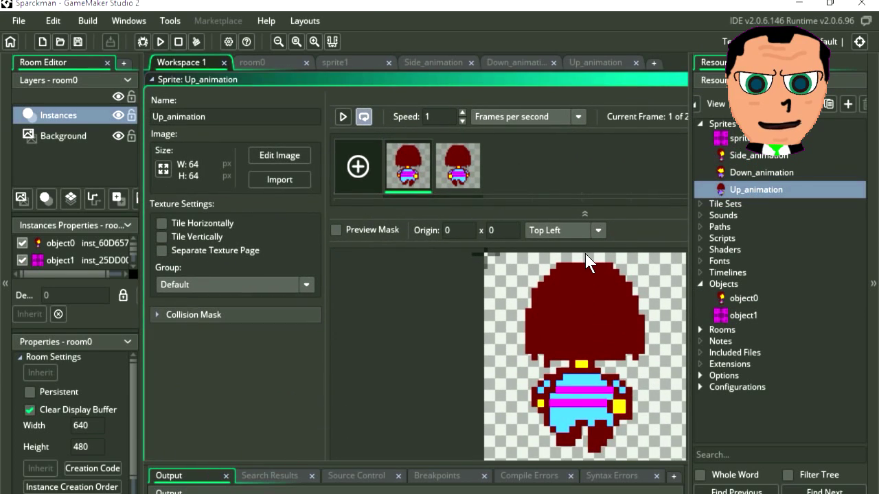
left_click(599, 229)
left_click(555, 305)
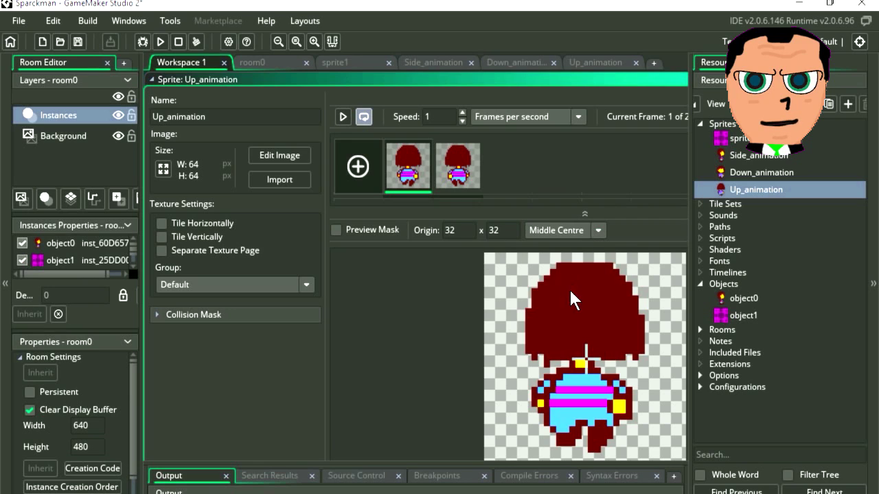
Set the origin of the Down_animation sprite to Middle Centre.
double_click(721, 170)
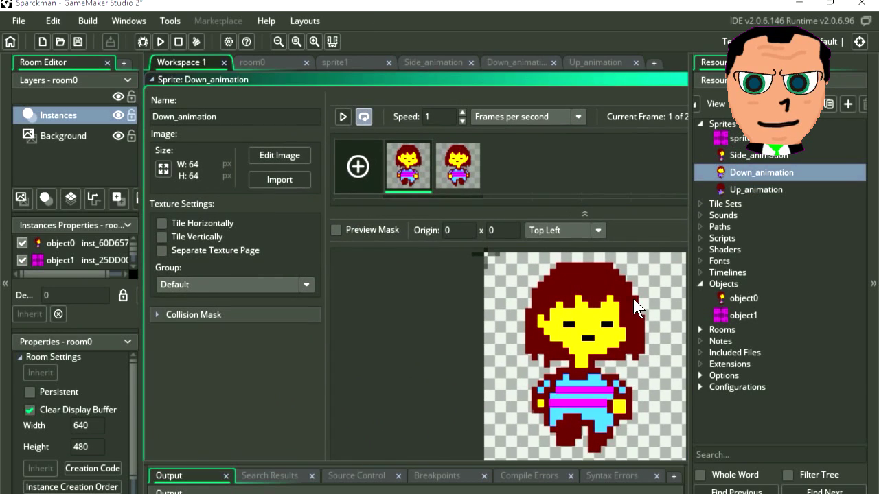
left_click(599, 230)
left_click(574, 302)
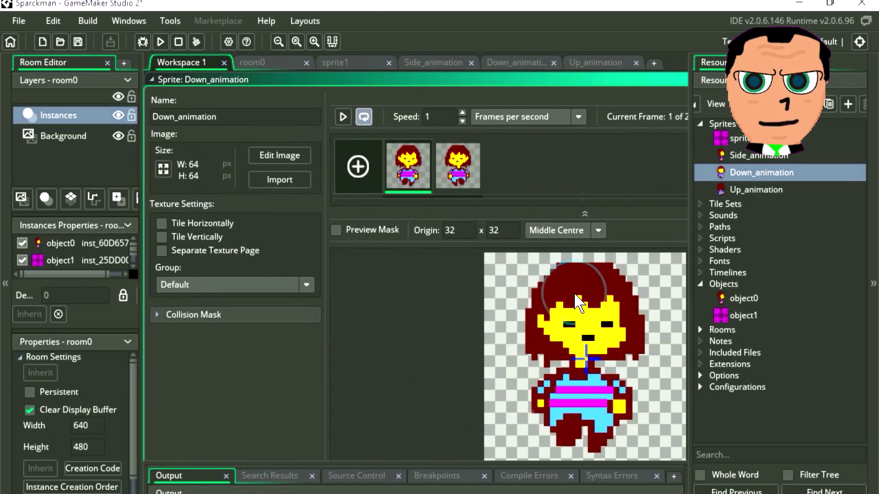
Show room0, run the game, and walk the character in all four directions around the purple blocks to test sprite changes and collisions.
left_click(252, 62)
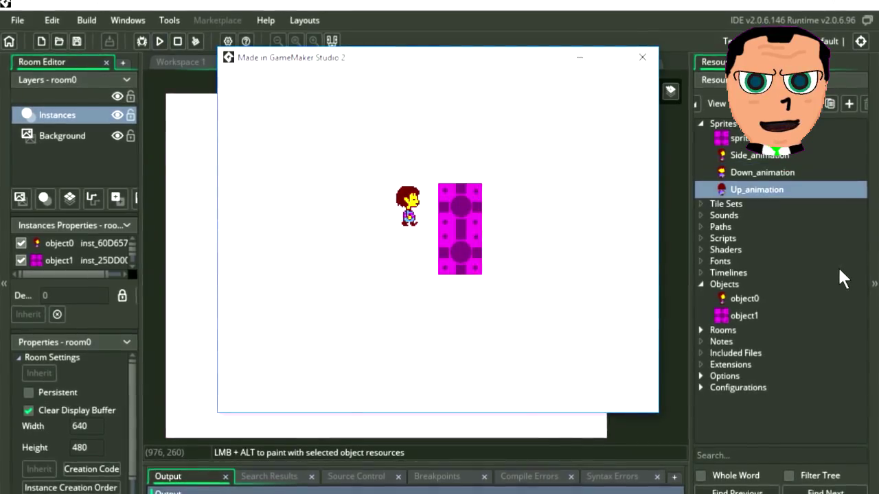
key("Right")
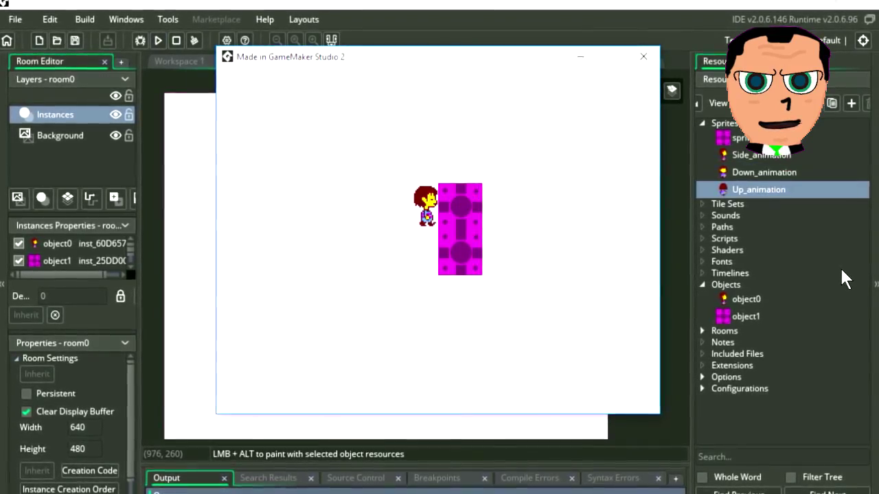
key("Left")
key("Right")
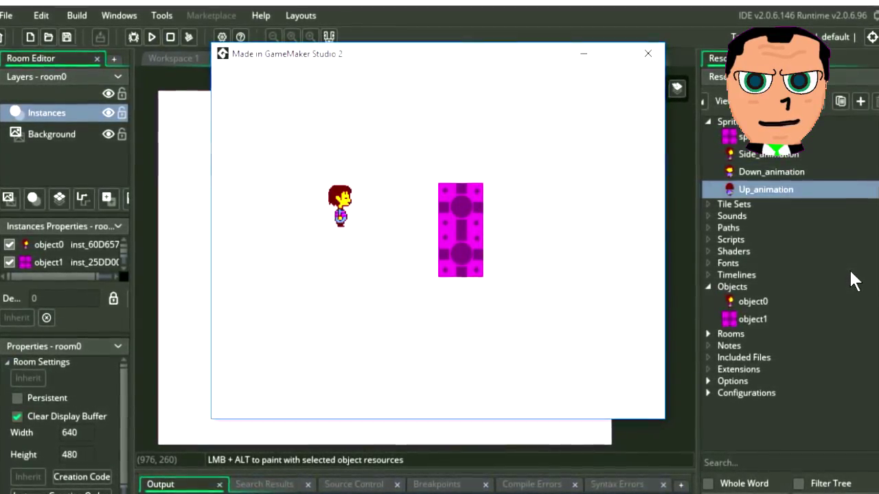
key("Down")
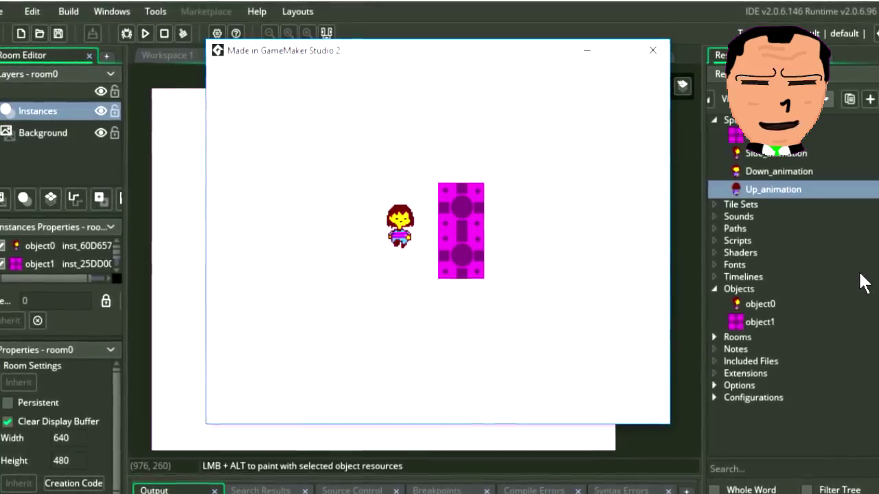
key("Right")
key("Up")
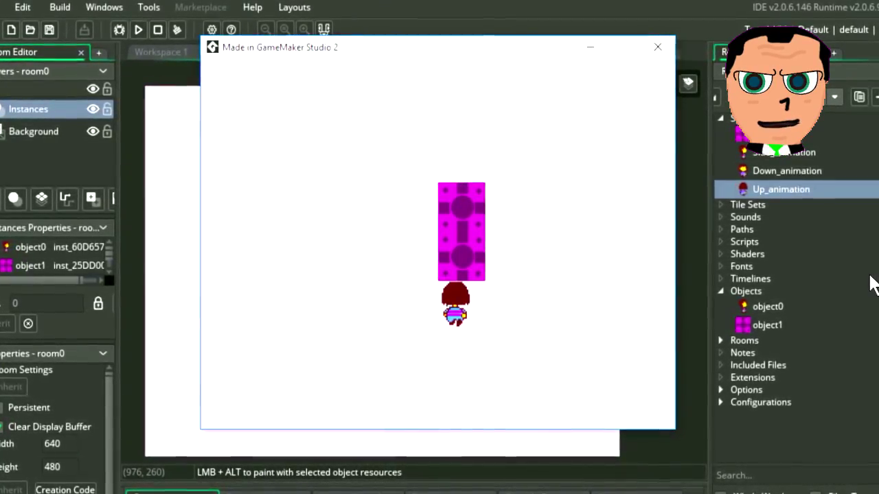
key("Down")
key("Right")
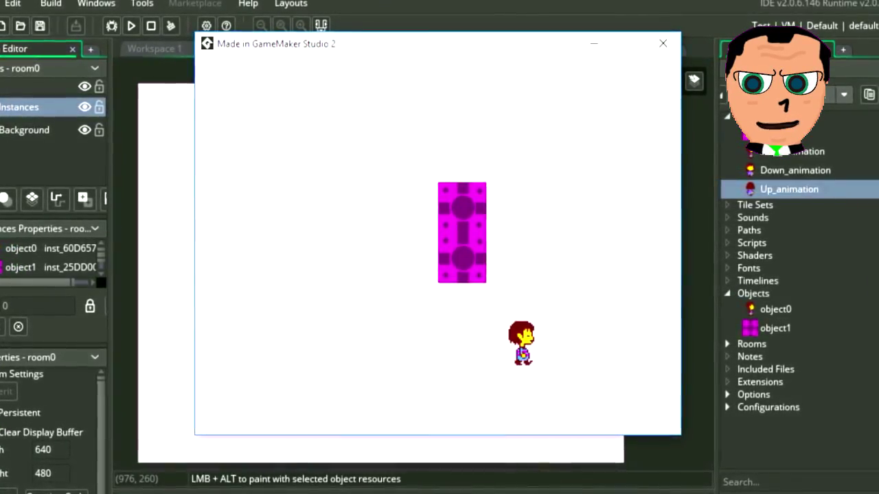